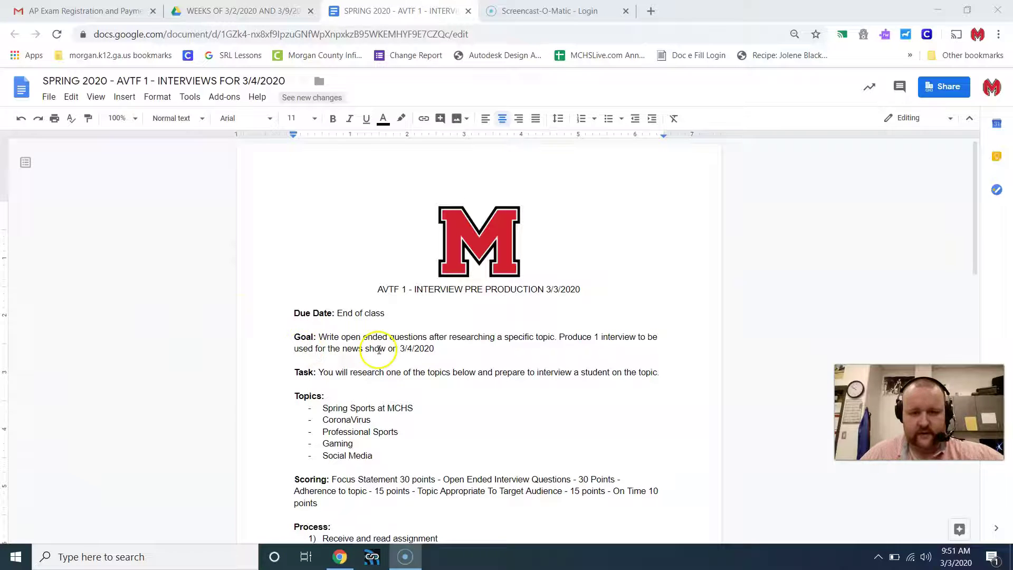
Scroll down to the Topic and Question planning table below the assignment instructions.
scroll(401, 350, down, 1)
scroll(403, 345, down, 9)
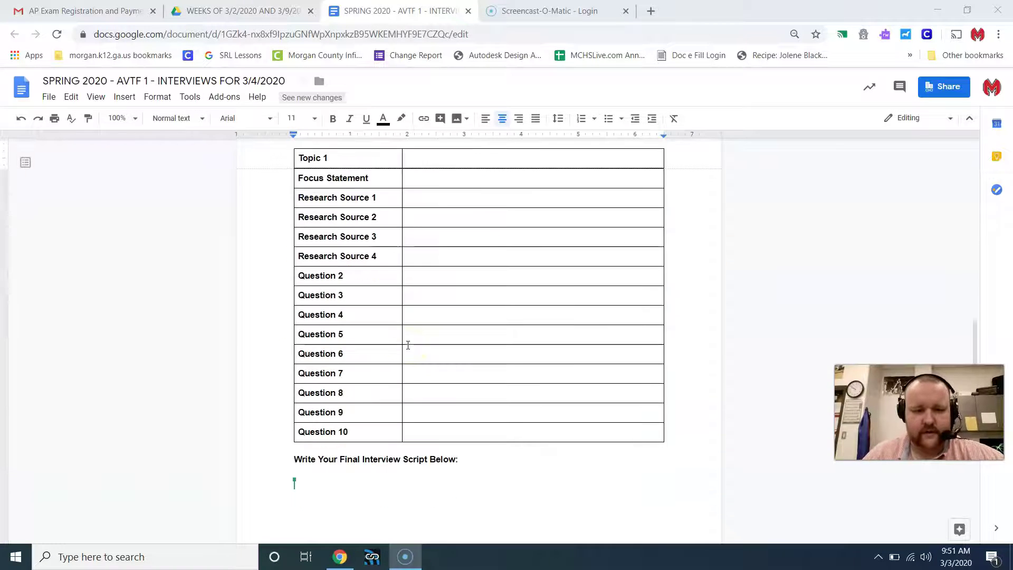
scroll(413, 199, up, 1)
Enter 'How to write interviews for the news' as Topic 1 and 'Writing great interview scripts' as the focus statement.
drag(419, 216, 424, 221)
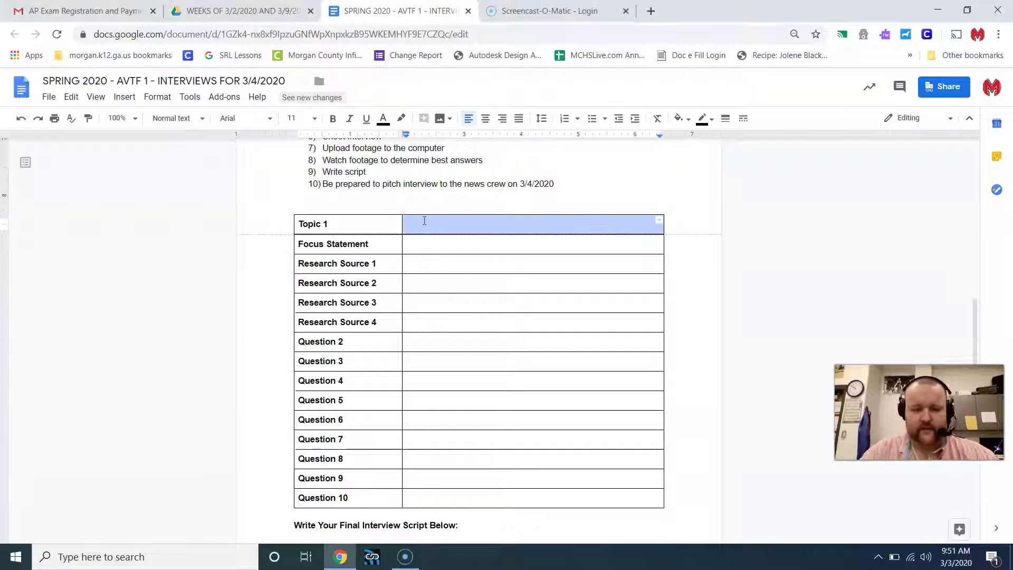
text(How to write interviews for the h)
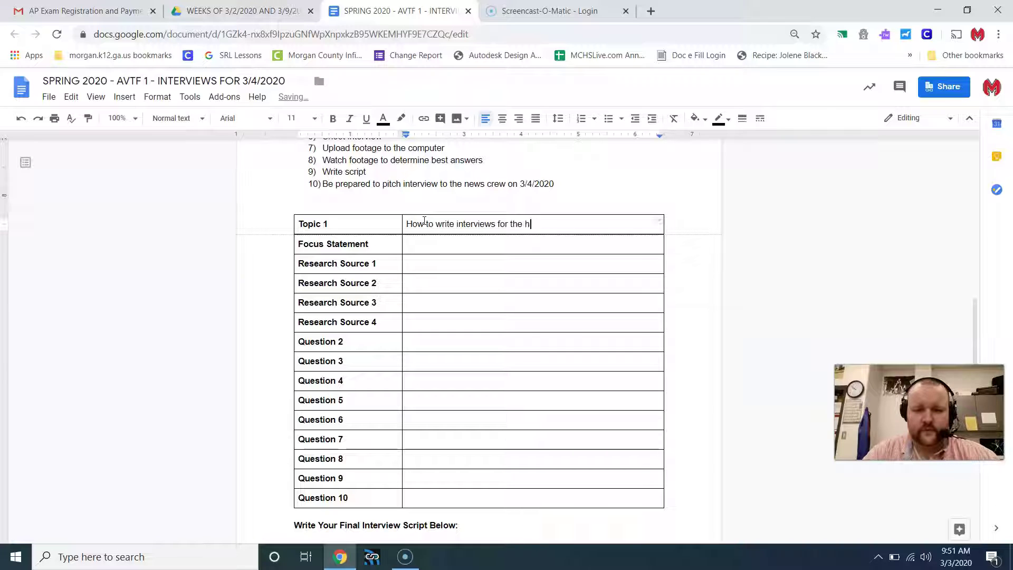
text(s)
key(Tab)
key(Tab)
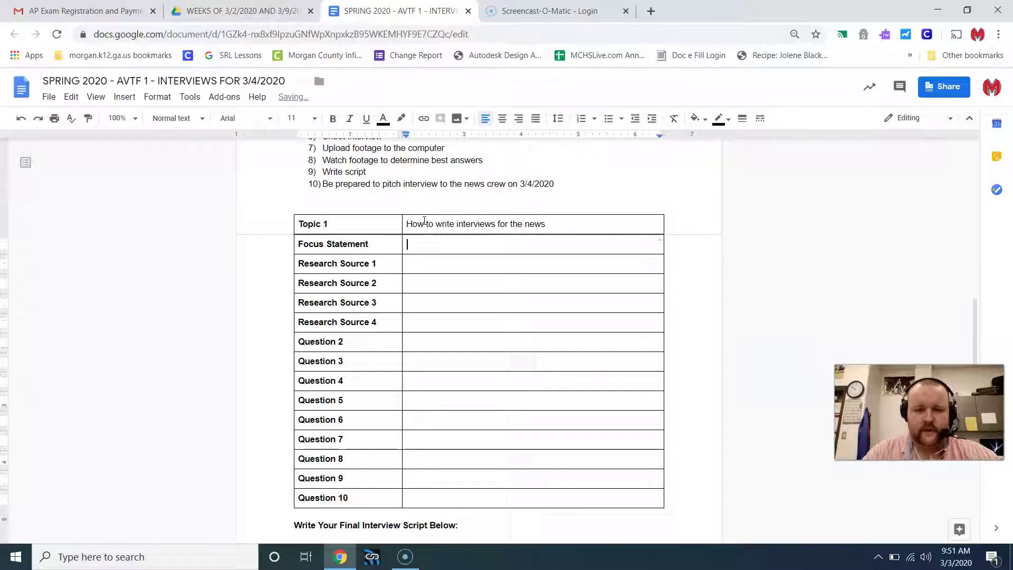
text(Writing great interview scripts)
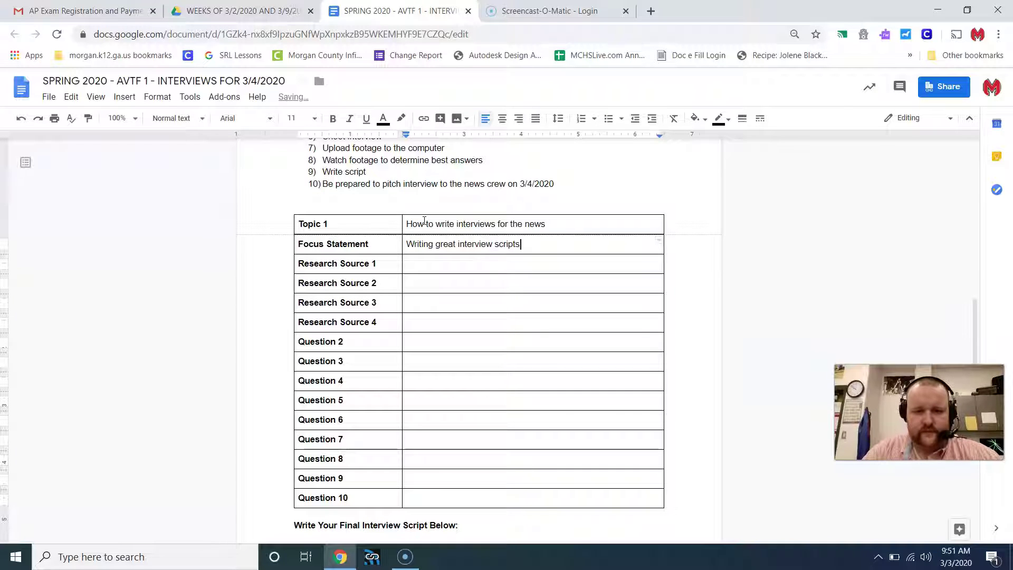
key(Tab)
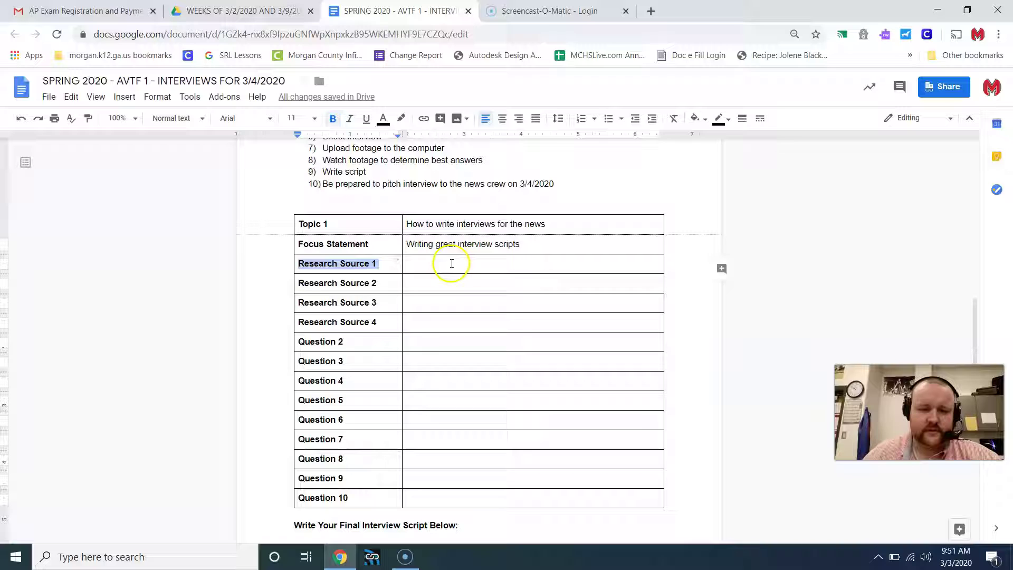
Select the Research Source and Question 2 cells, then restore the browser window down to reveal the desktop.
drag(453, 262, 468, 318)
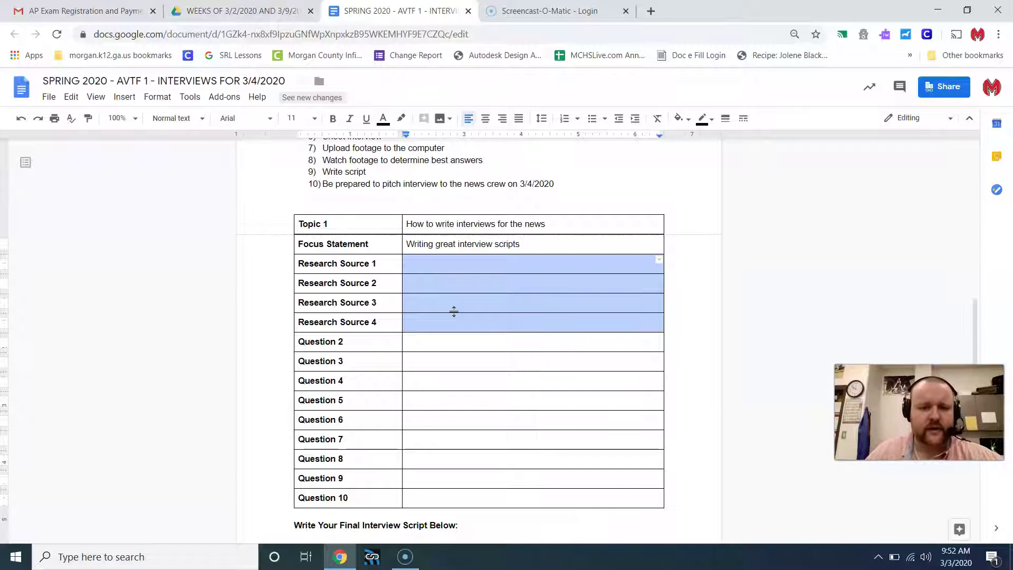
click(468, 344)
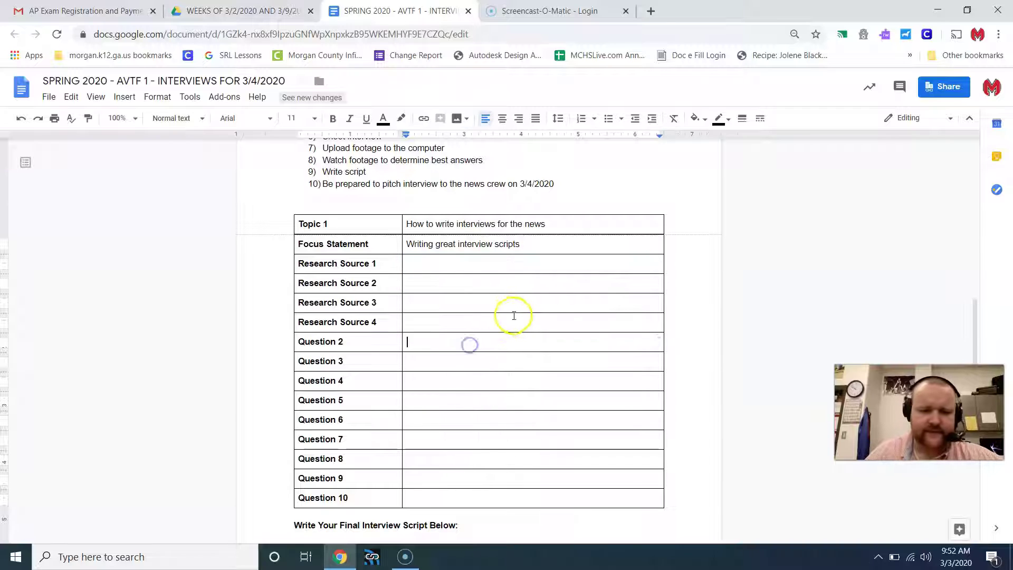
scroll(516, 317, down, 1)
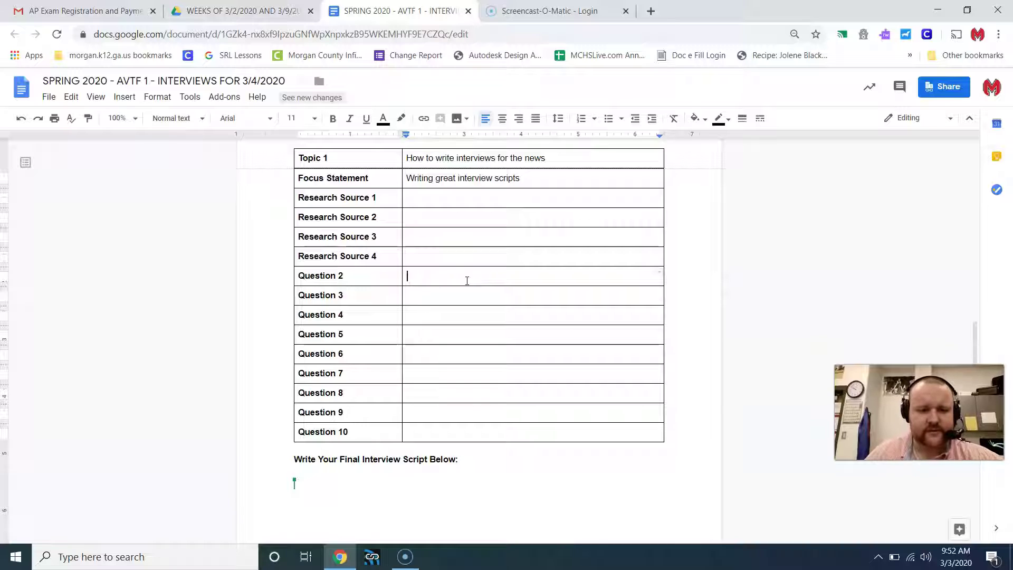
mouse_move(520, 11)
mouse_down()
mouse_move(629, 413)
mouse_move(511, 220)
mouse_move(486, 2)
mouse_up()
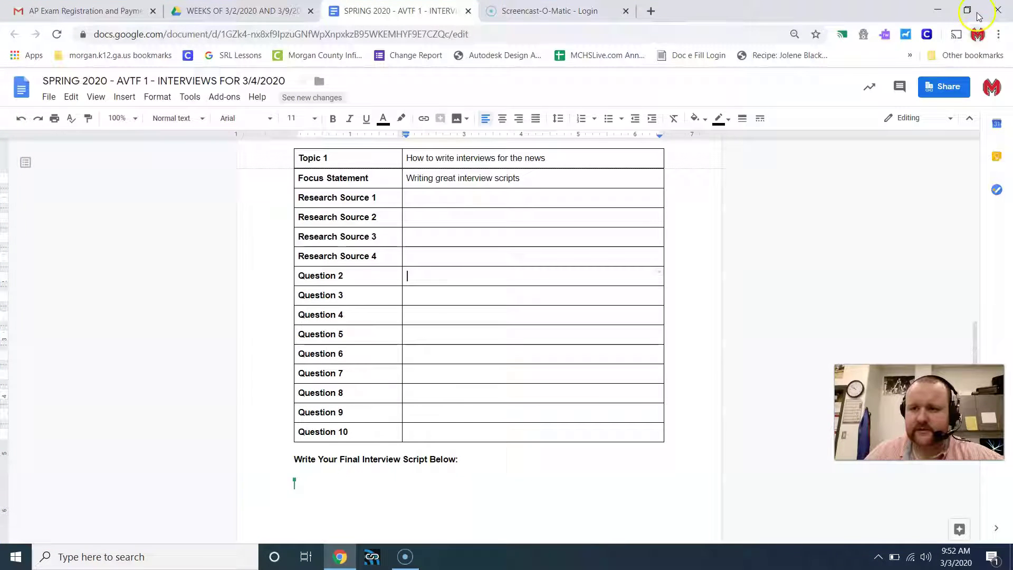
Snap the document to the left half and pause the interview clip at 0:14.
key(super+Left)
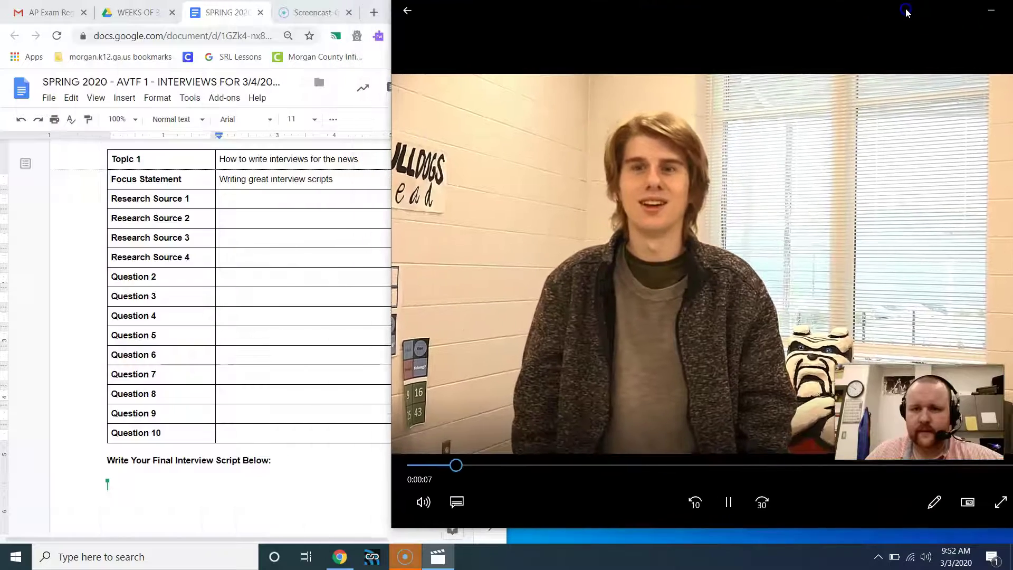
click(729, 504)
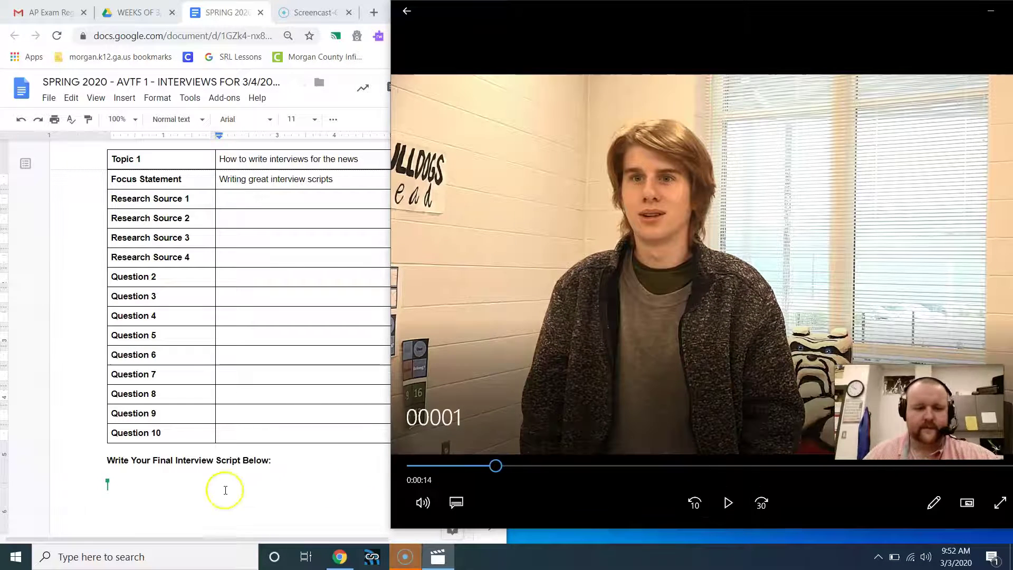
click(226, 490)
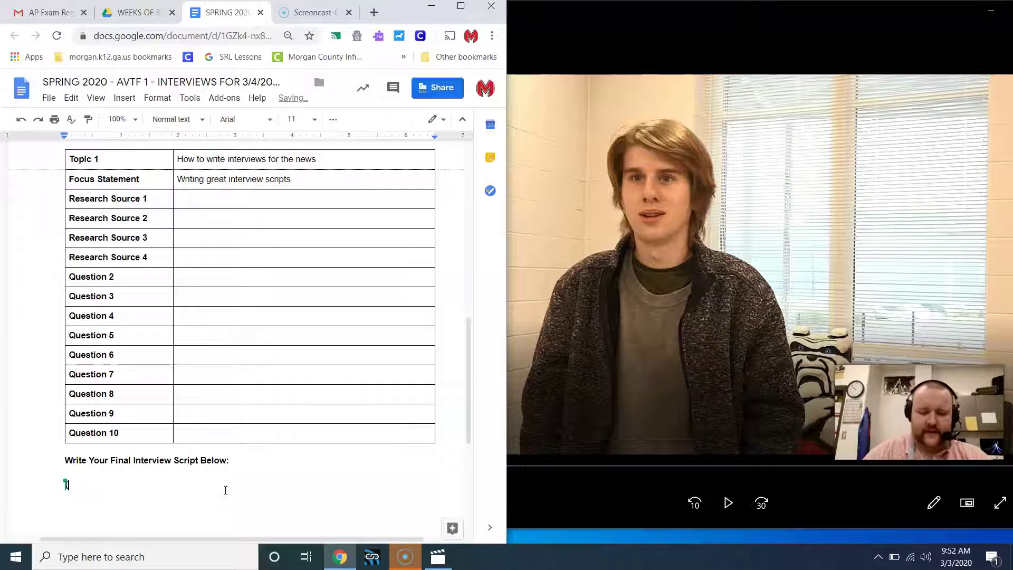
Type the [ANCHOR 1] line 'EARLIER TODAY WE CAUGHT UP WITH' the interviewee 'TO GET HIS THOUGHTS'.
text(anc)
key(BackSpace)
key(BackSpace)
key(BackSpace)
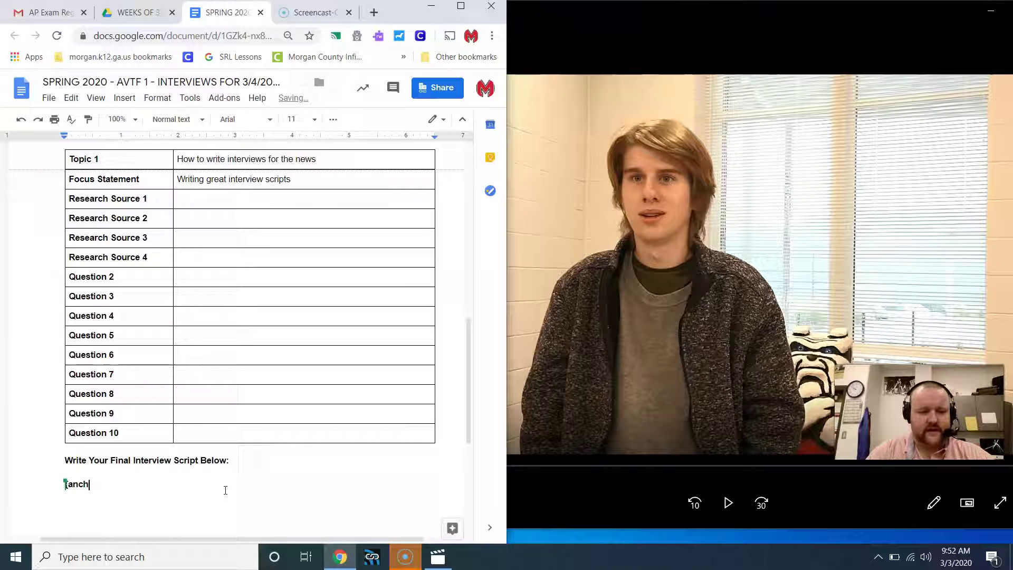
key(BackSpace)
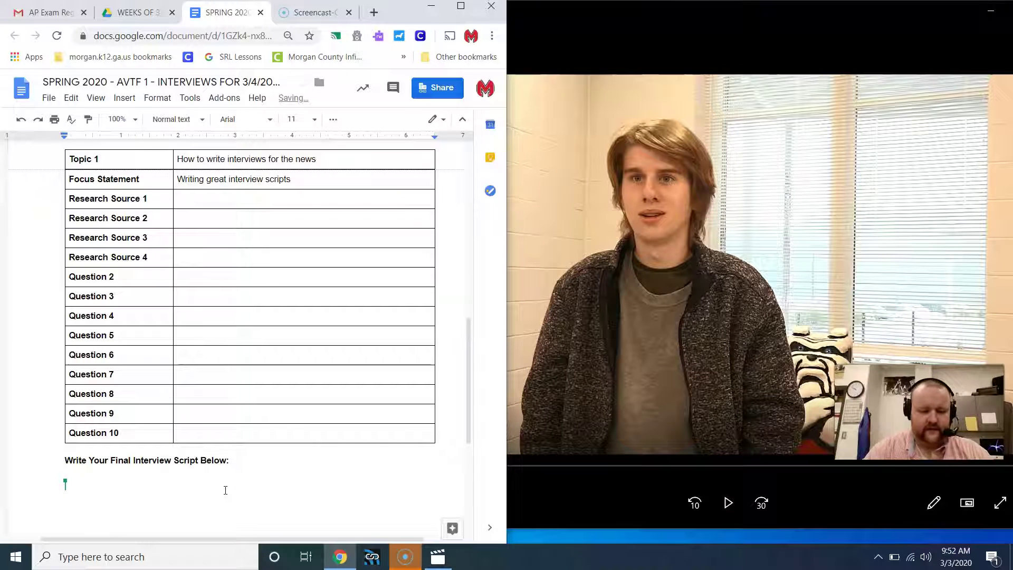
text([ANCHOR 1} )
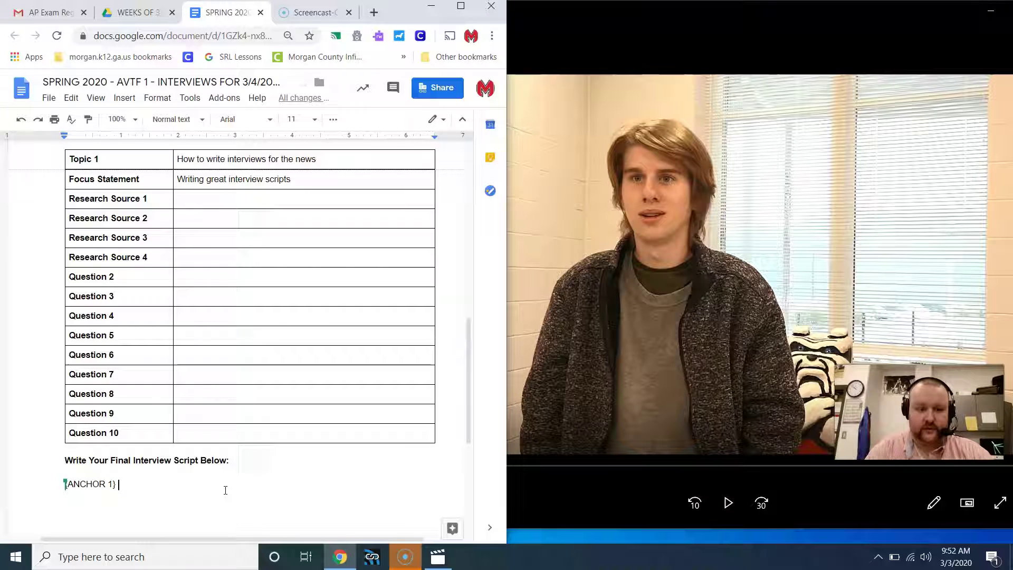
text(EARLIER TODAY WE CAUGHT UP WITH)
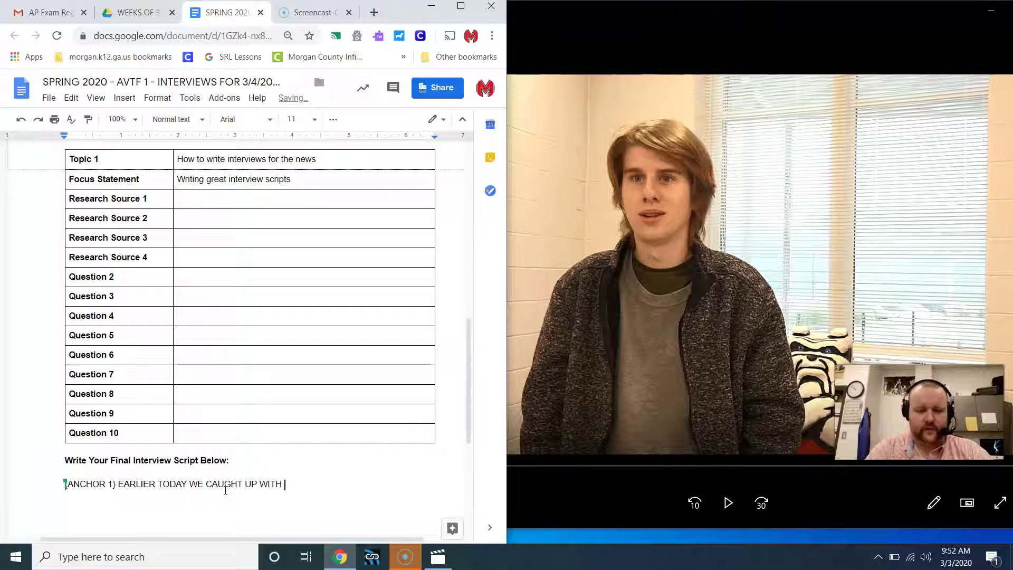
text( jONATHON)
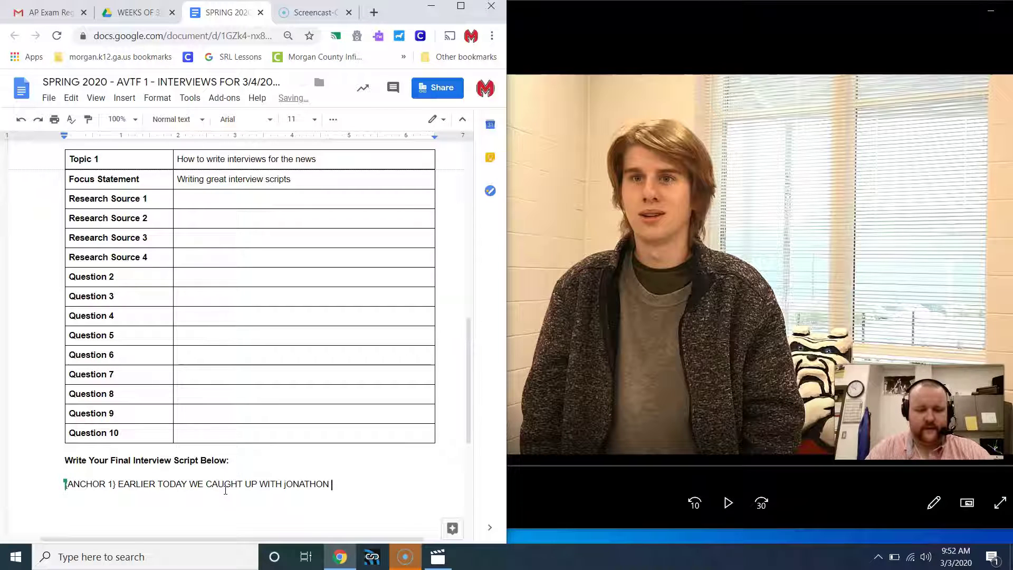
key(BackSpace)
key(BackSpace)
key(BackSpace)
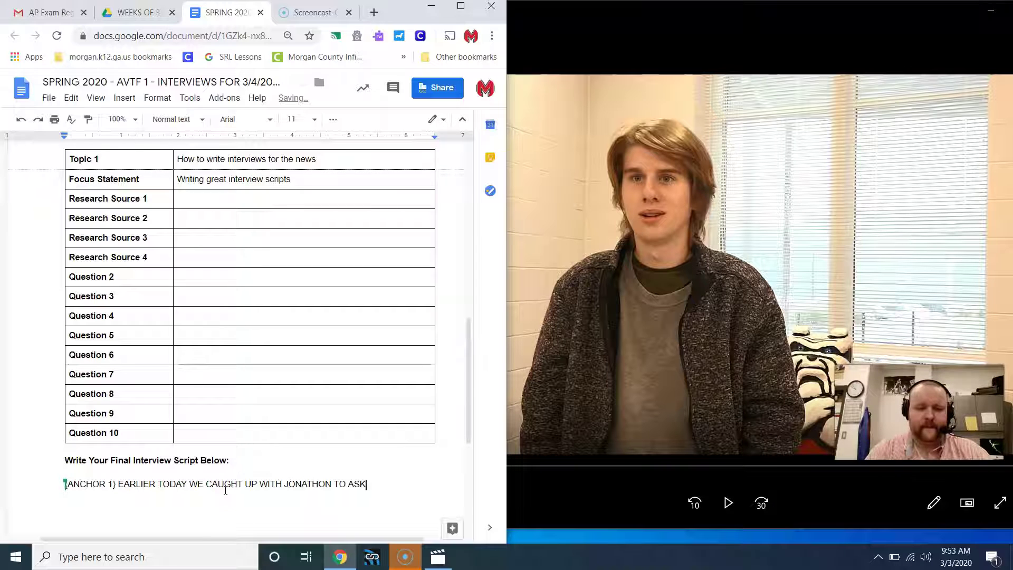
text(GET HIS )
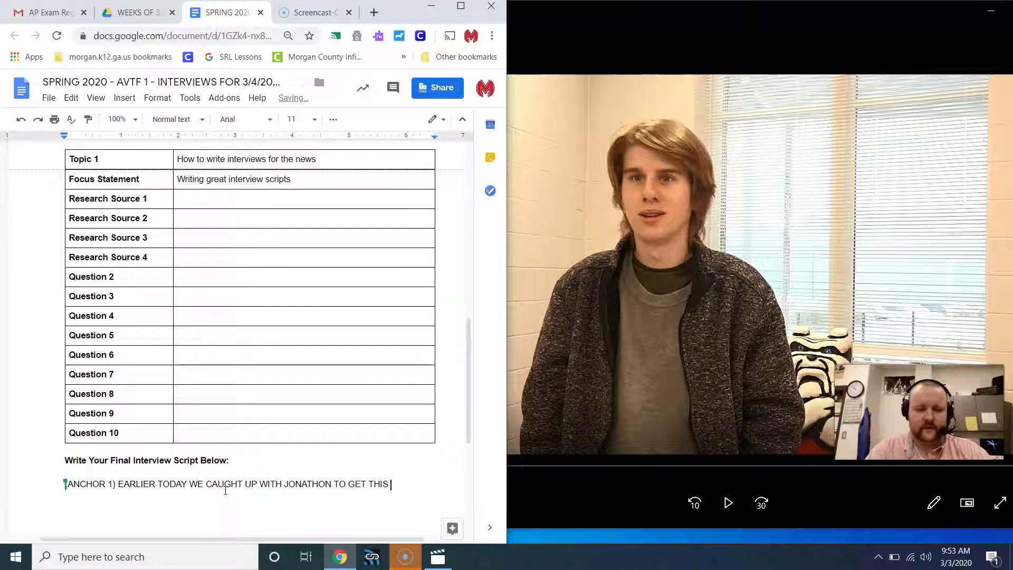
text(THOUGHTS ON GAMING.)
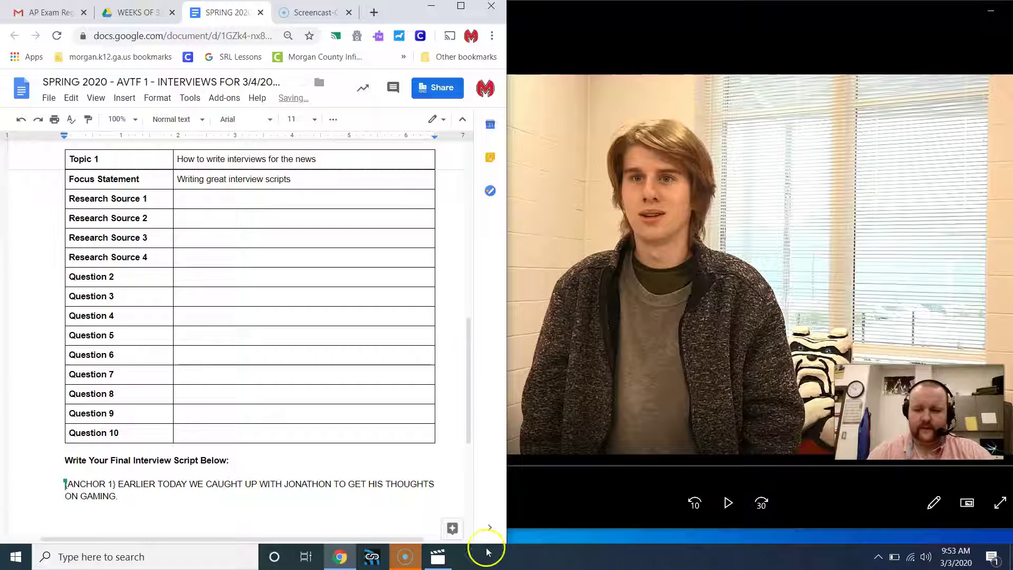
Scrub the interview clip back and forth until it is paused at 0:42, then return to the script.
click(721, 503)
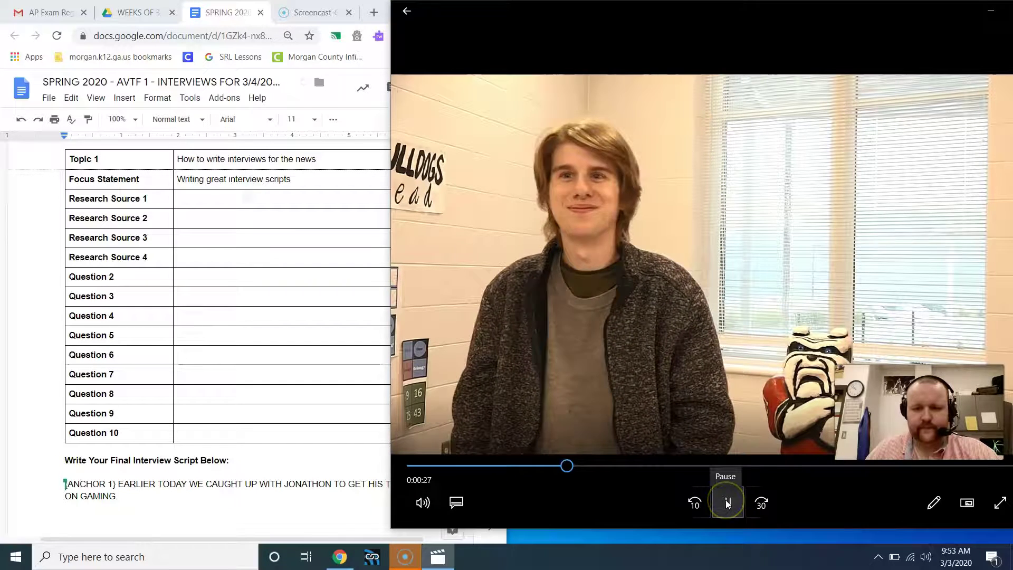
click(666, 466)
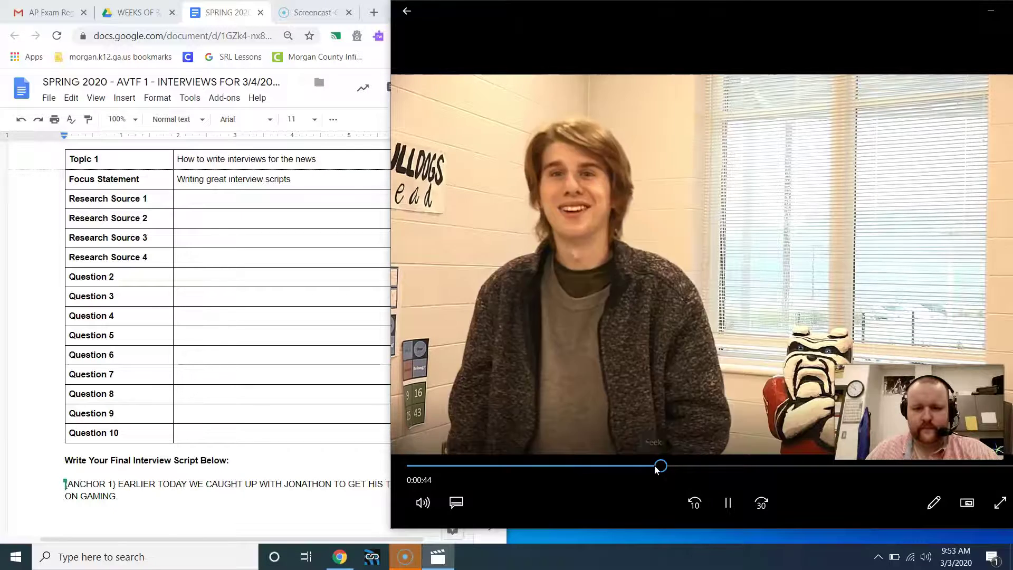
drag(649, 467, 621, 467)
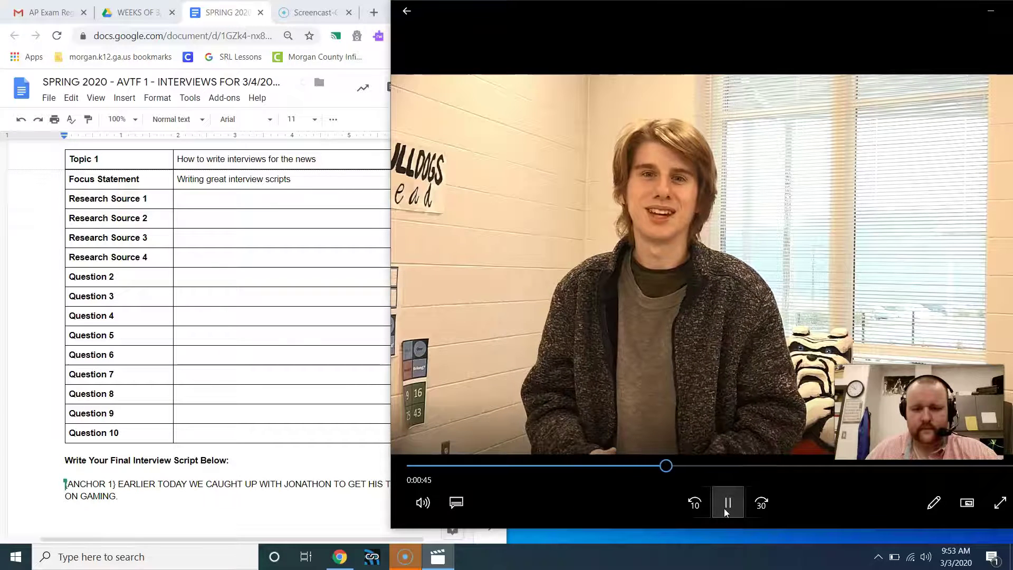
click(726, 505)
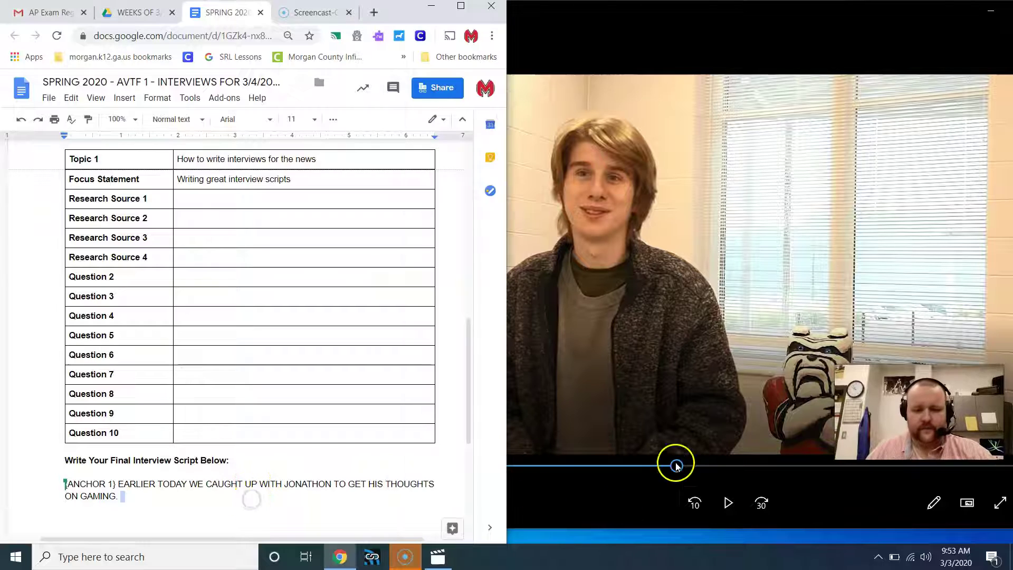
drag(677, 466, 666, 466)
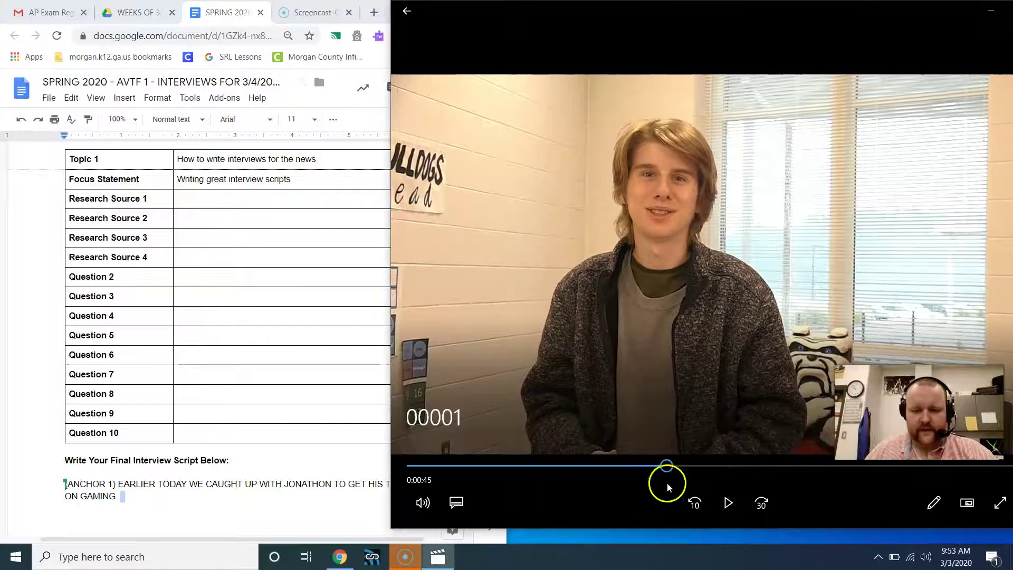
click(726, 501)
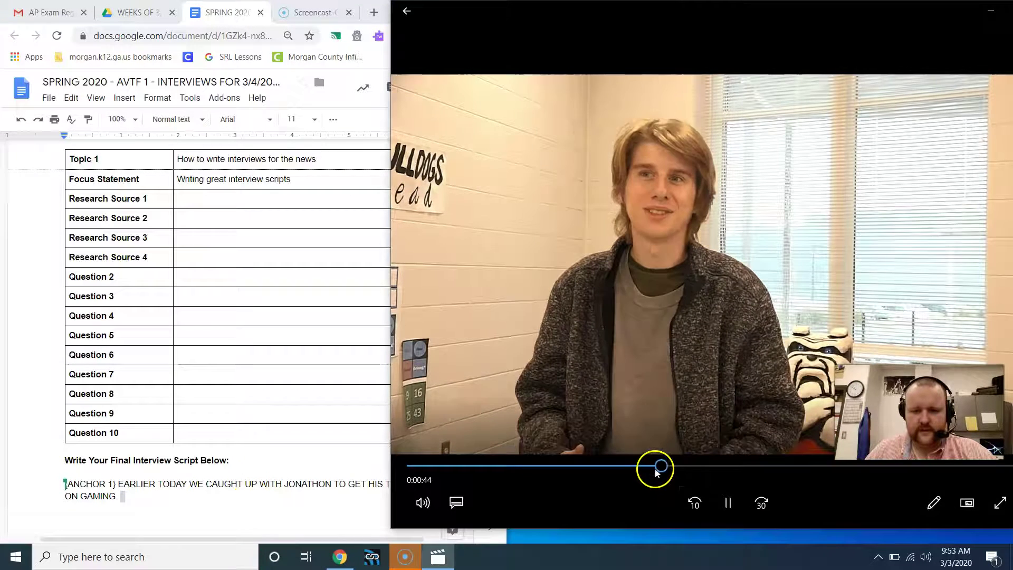
click(638, 467)
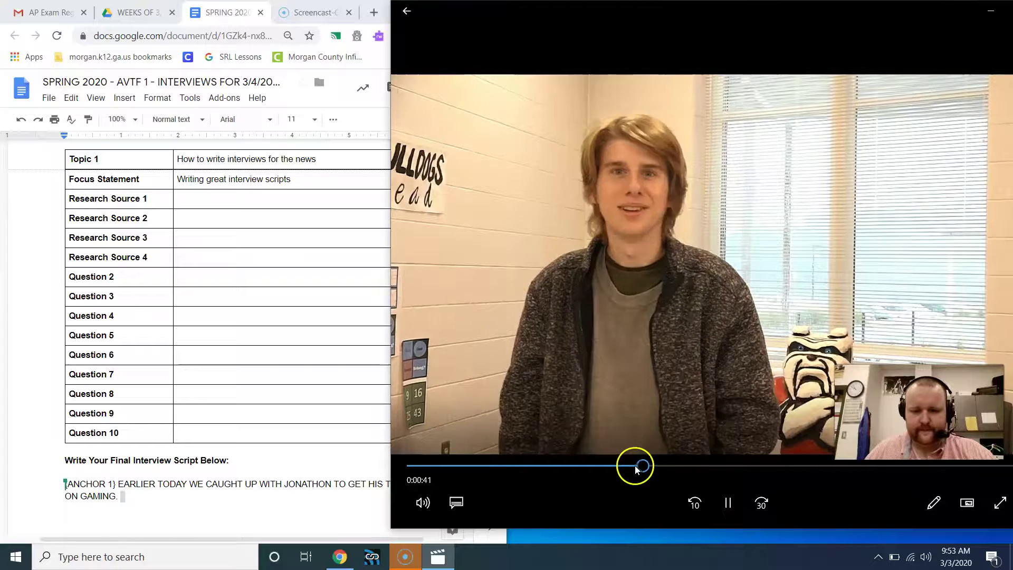
click(728, 501)
click(268, 496)
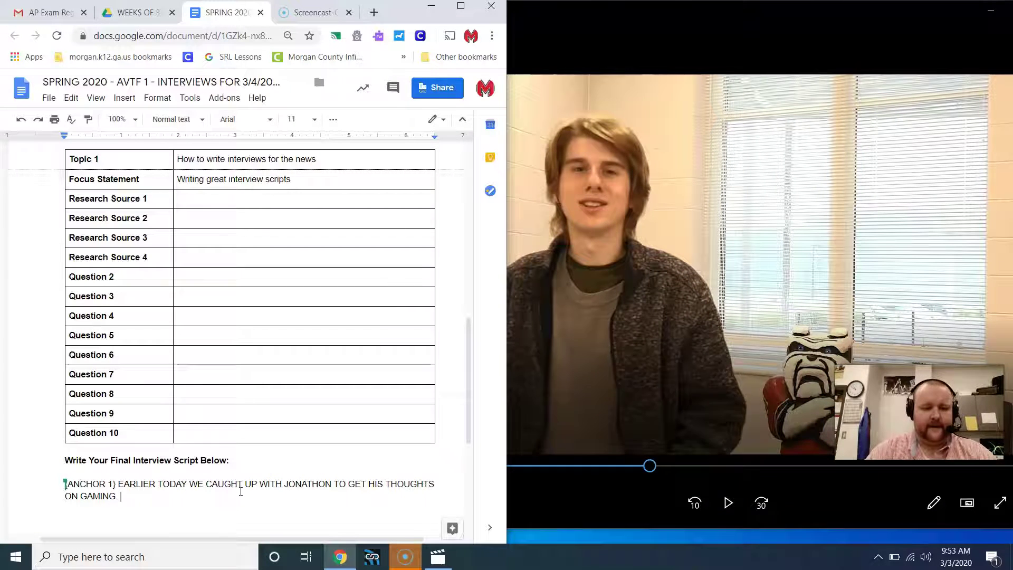
Finish the anchor line with 'HAS A SPECIFIC LIST OF GAMES HE PLANS TO BUY THIS YEAR.'.
text(JONATHON )
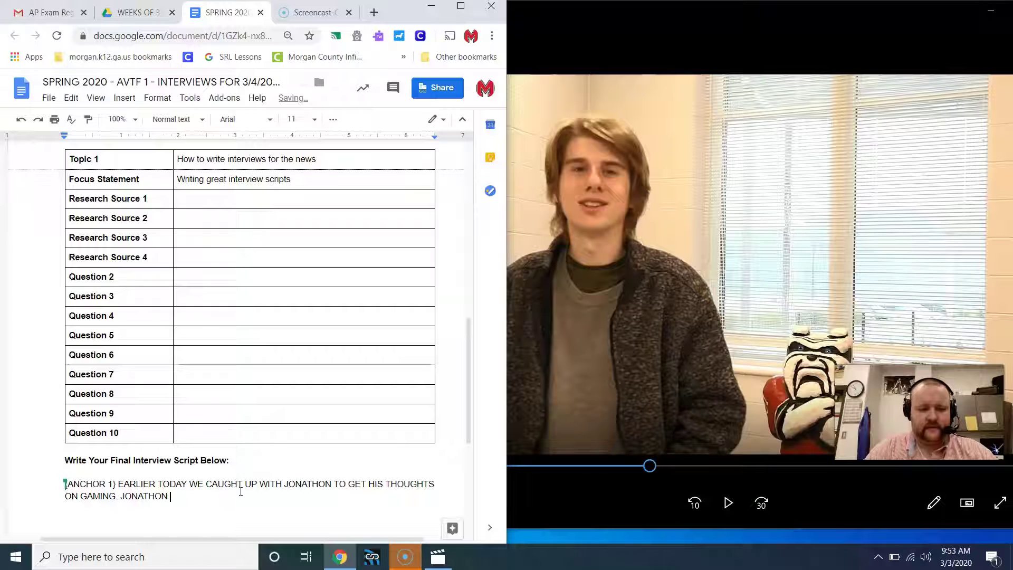
text(IC L)
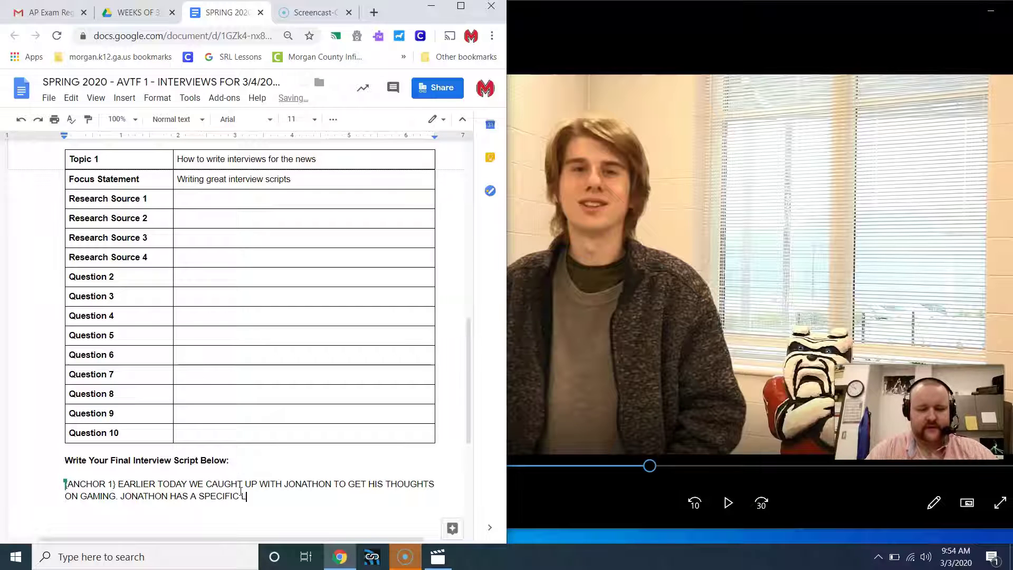
text(IST O)
text(F GAMES HE PLANS TO BU)
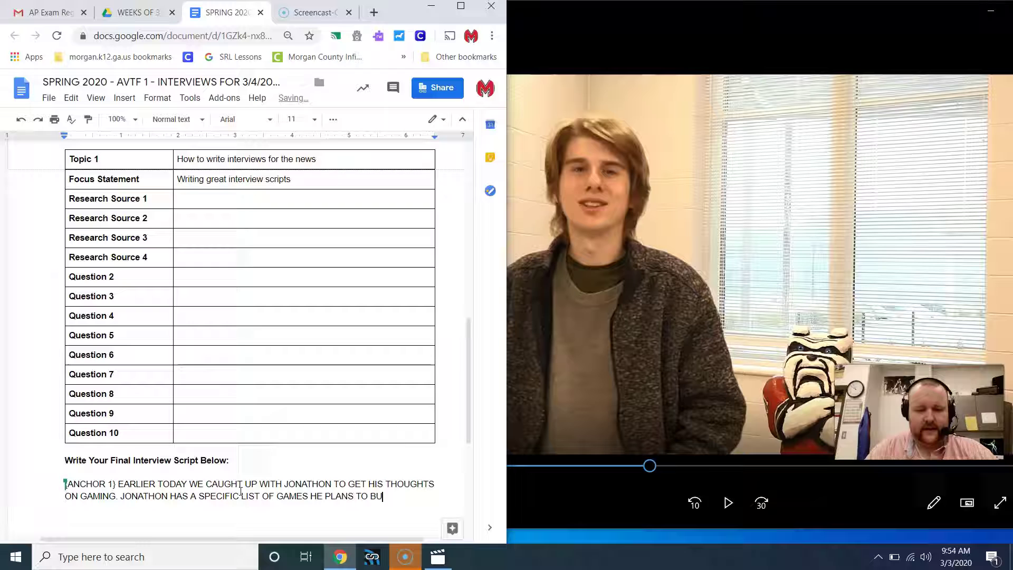
text(R)
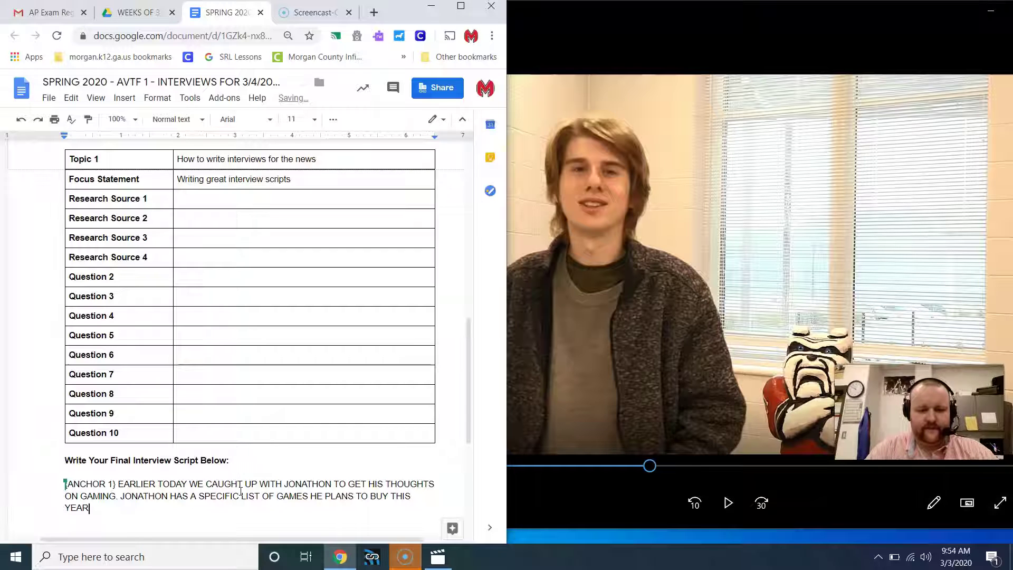
key(Return)
key(Return)
text(<)
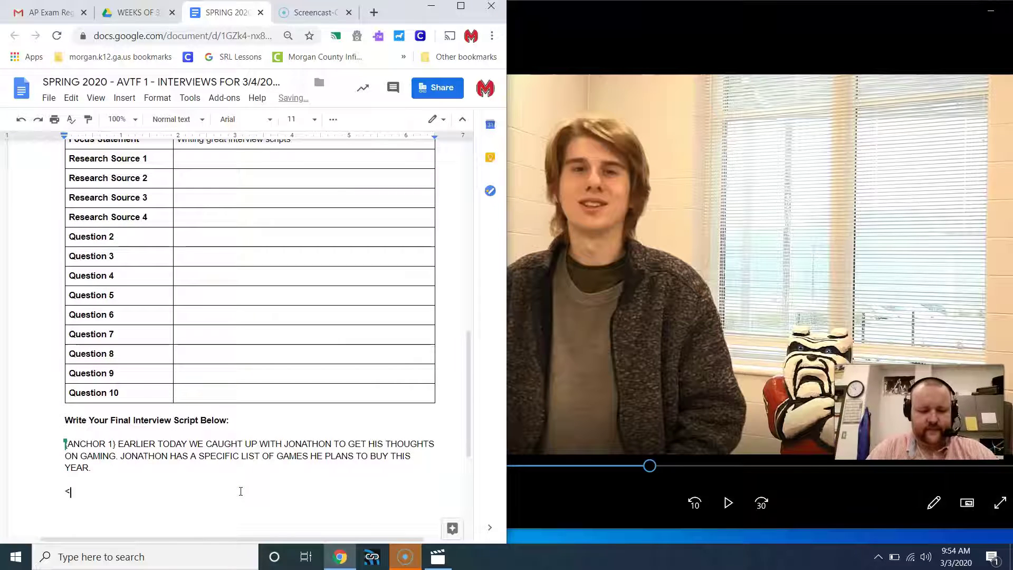
Type the VIDEO tag opening '<VIDEO-' with clip name 'GAMING INTERVIEW' and start time 0:42.
text(VIDEO- JON)
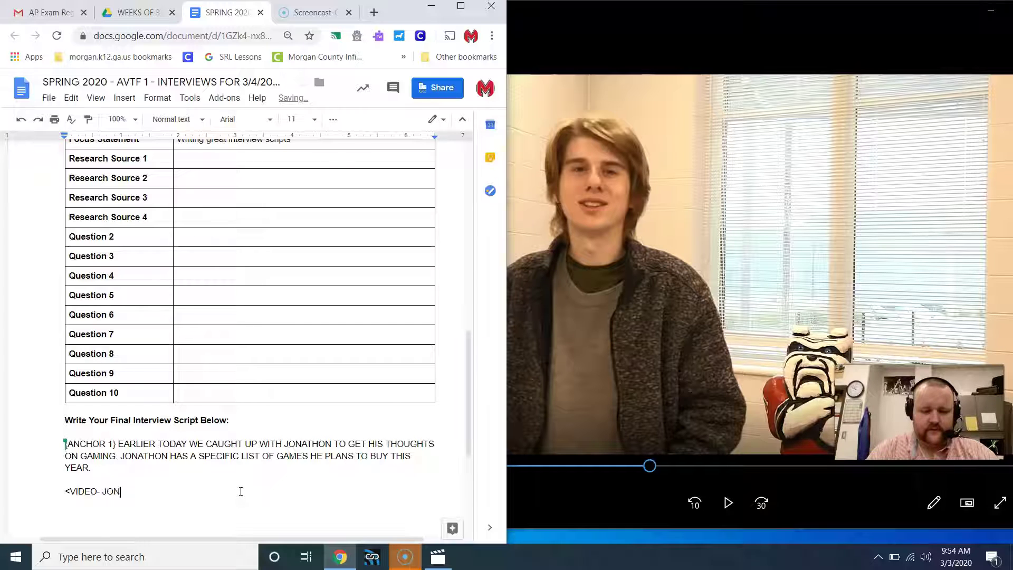
text(INTER)
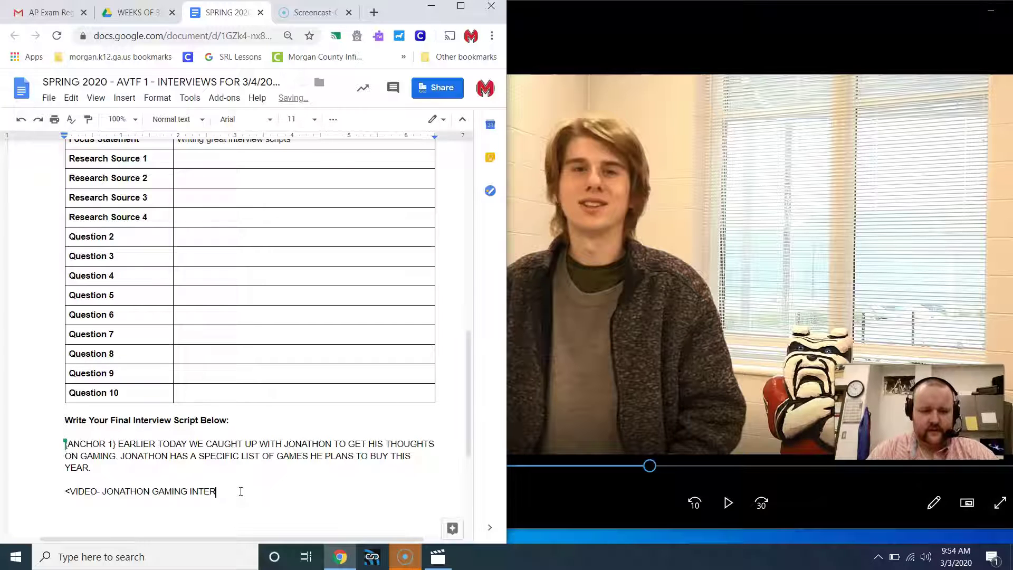
text(VIEW 0:4)
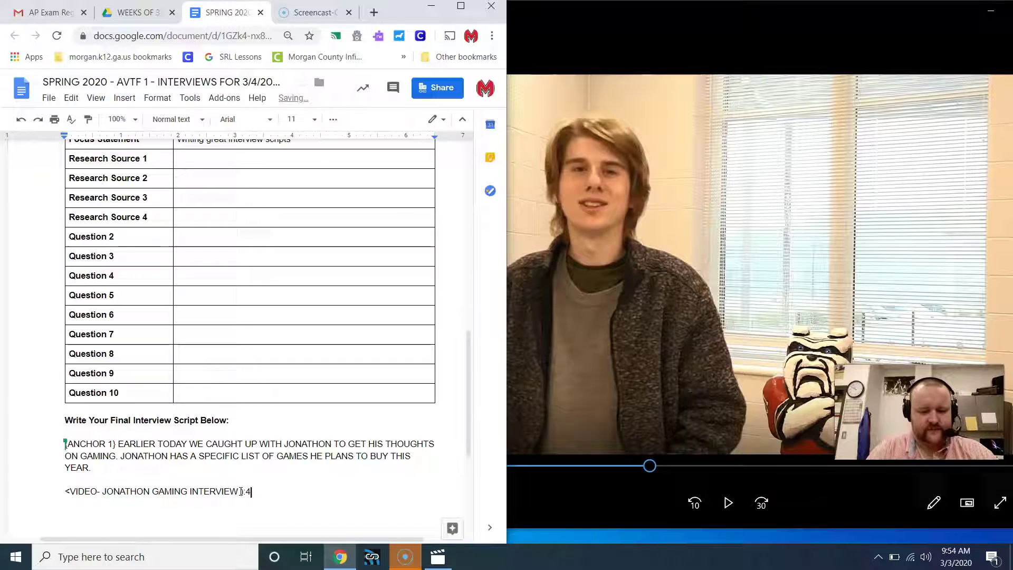
text(2 -)
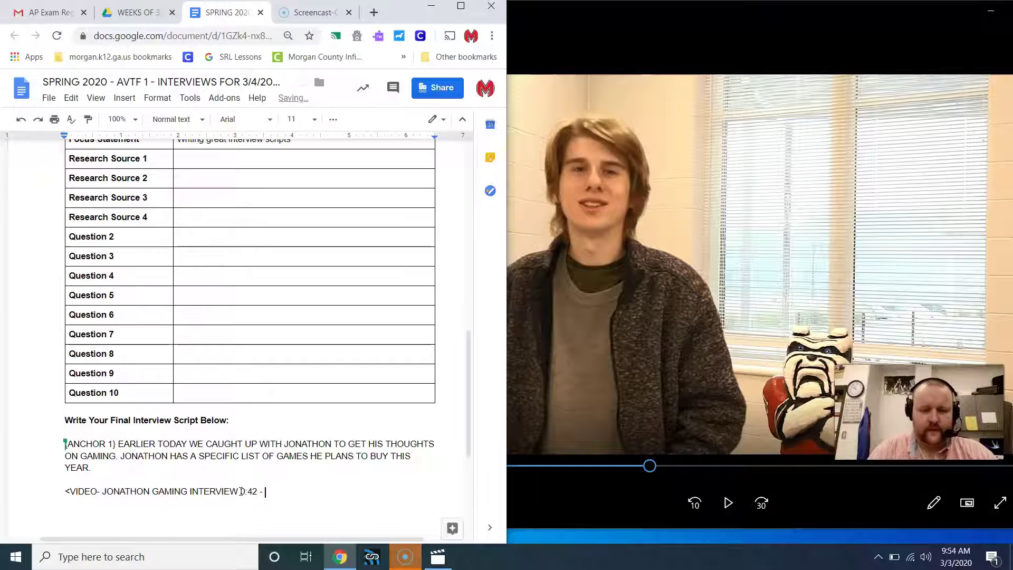
Play the interview from 0:42 and pause it at 0:57.
click(726, 502)
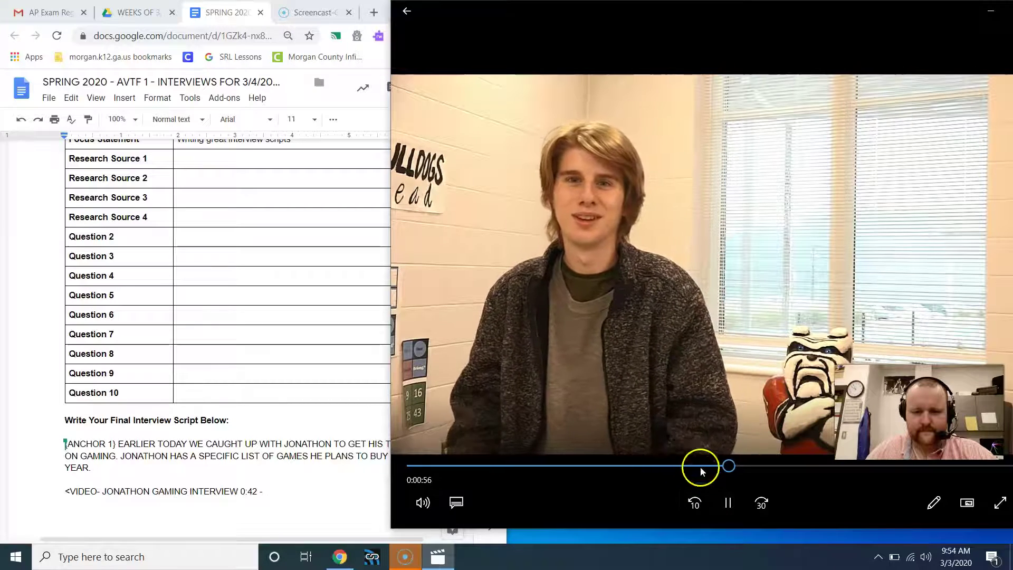
click(727, 503)
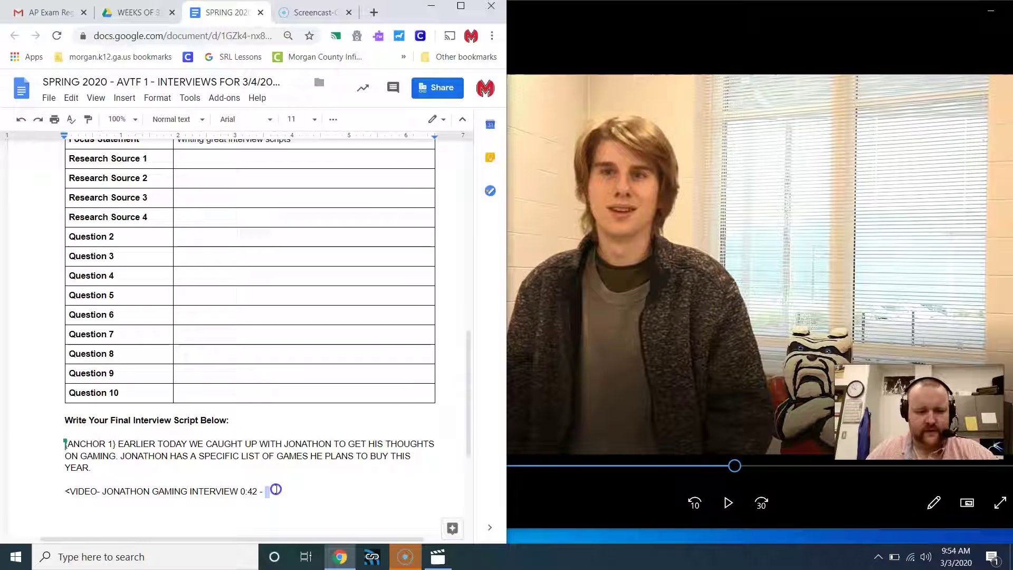
Complete the VIDEO tag with end time 0:57 and duration="15">, then start a new line.
key(BackSpace)
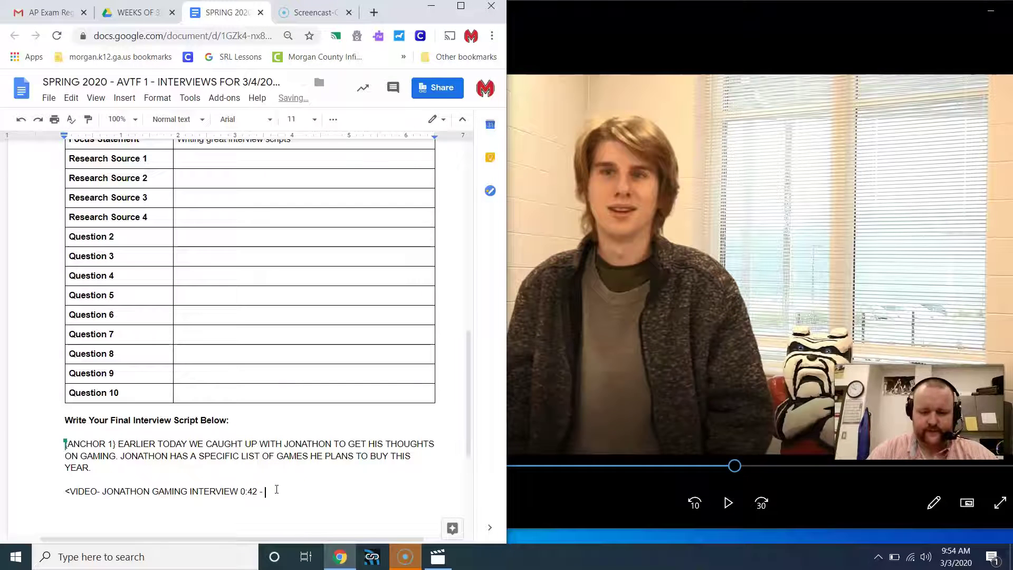
text(0:)
text(53)
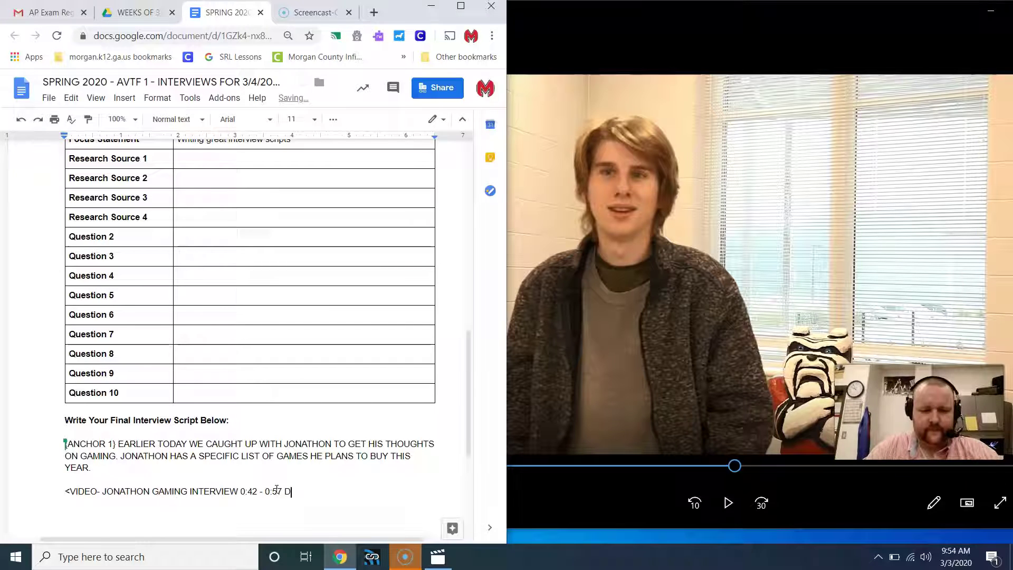
text(dur)
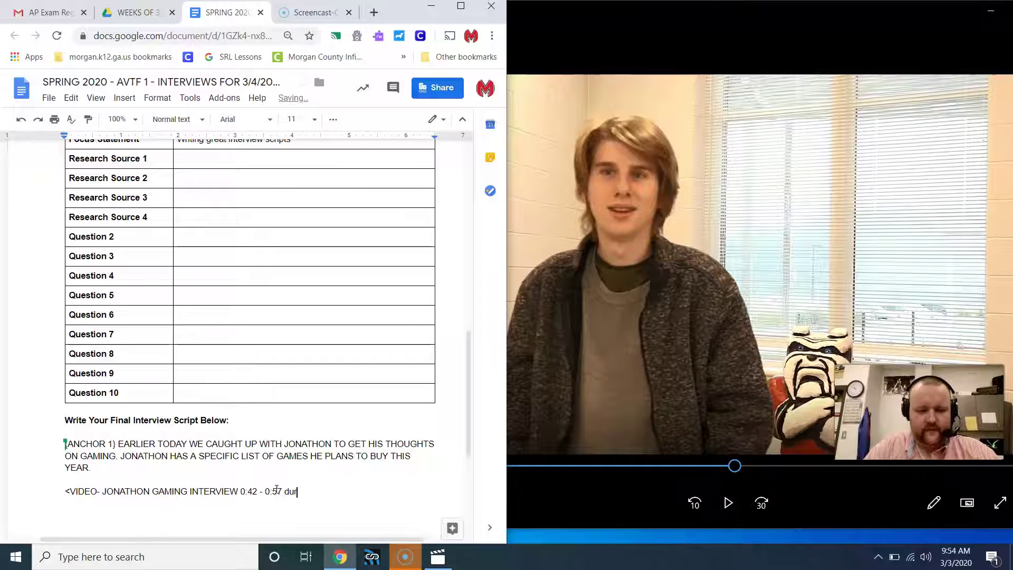
text(=“15”>)
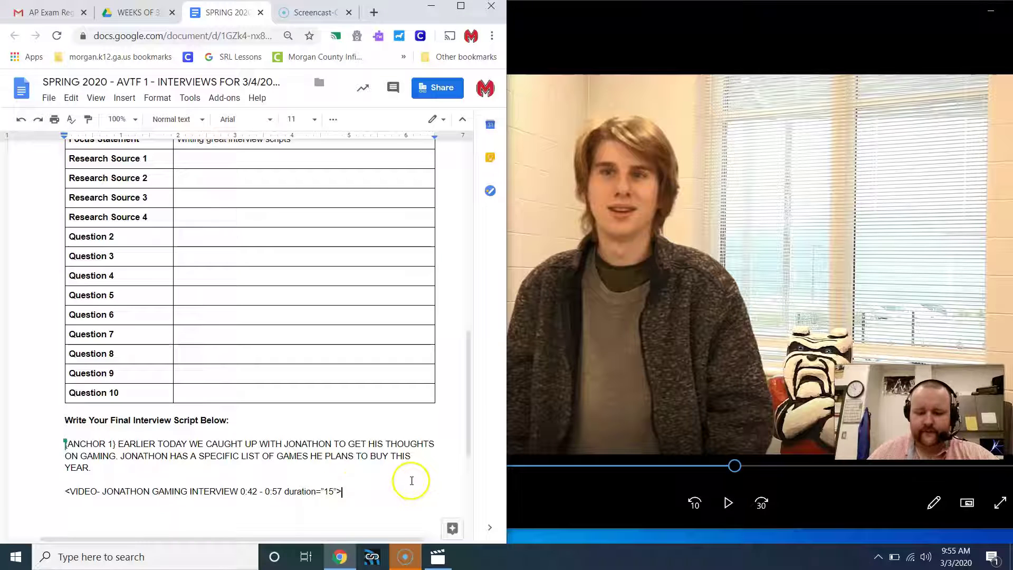
key(Return)
key(Return)
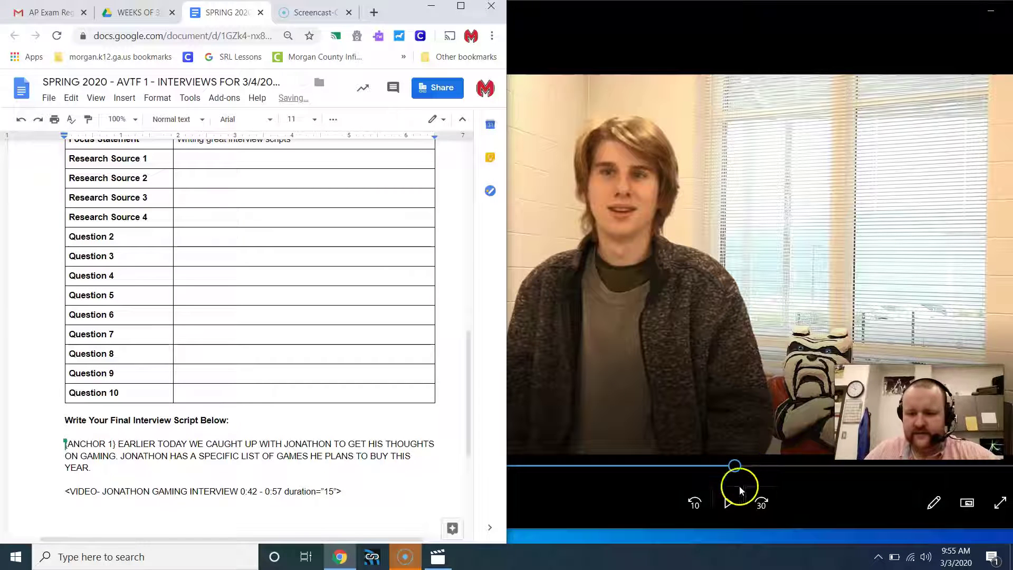
Play the interview from 1:05, pause it at 1:09, and bring the script back.
click(768, 466)
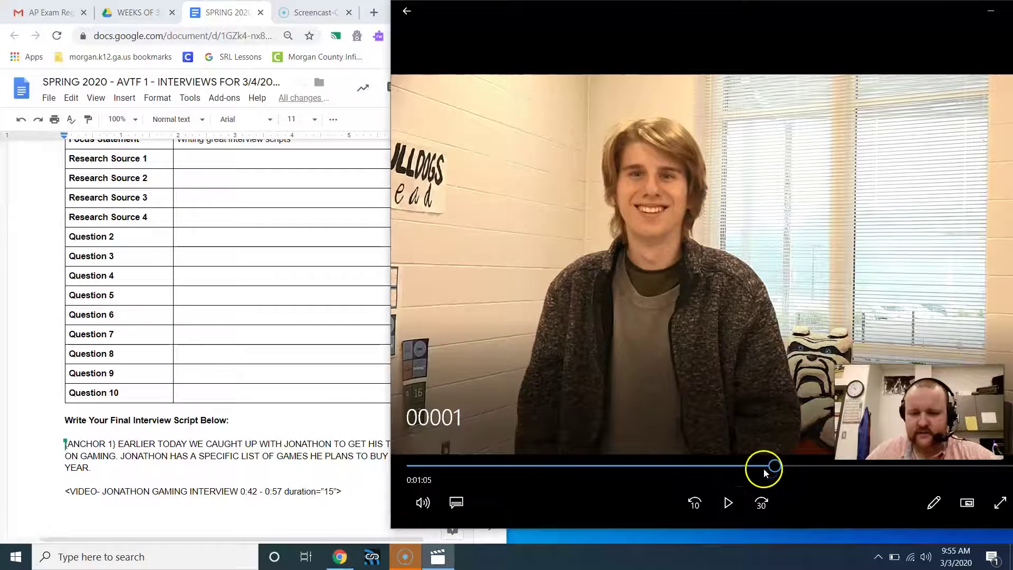
click(728, 502)
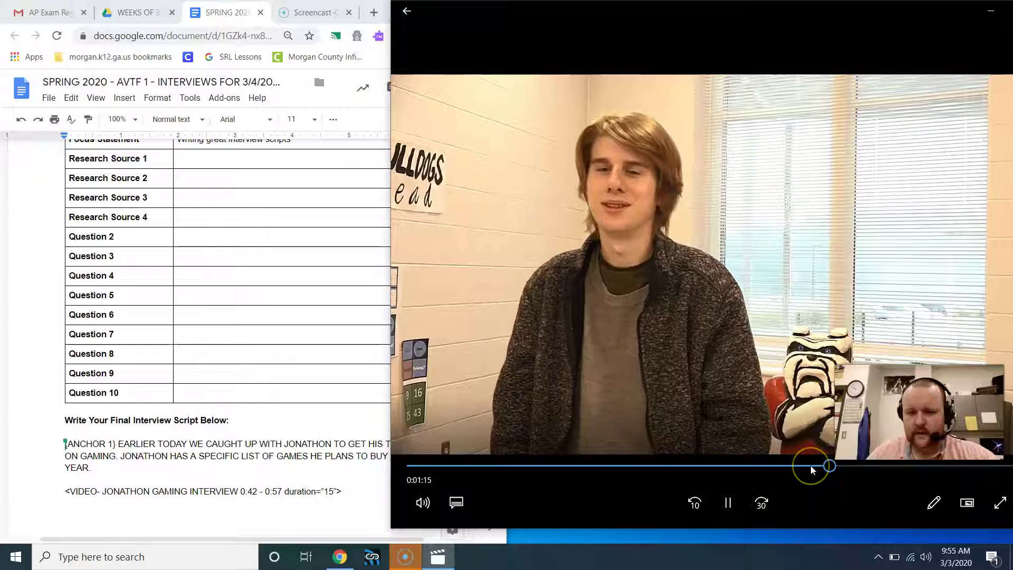
mouse_move(810, 469)
mouse_down()
mouse_move(769, 468)
mouse_move(778, 468)
mouse_up()
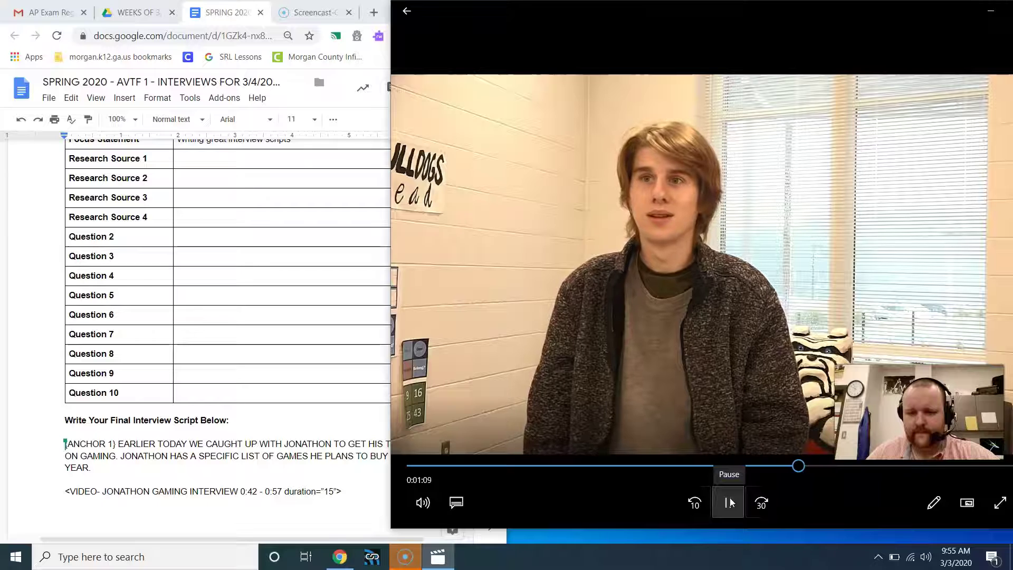
click(729, 502)
click(428, 501)
Add a line saying we also asked the interviewee about his favorite kind of game.
click(369, 498)
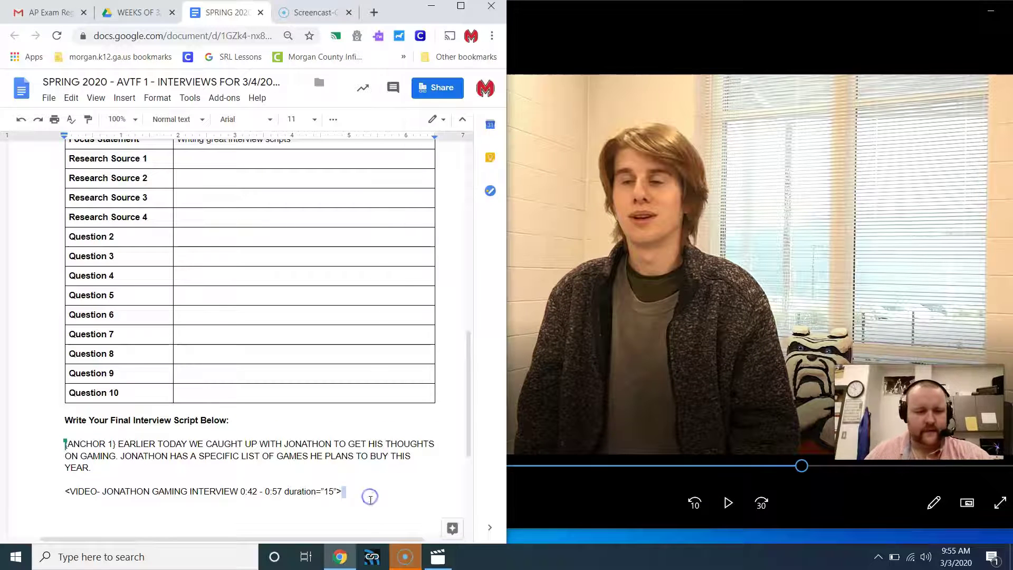
key(Return)
text(W)
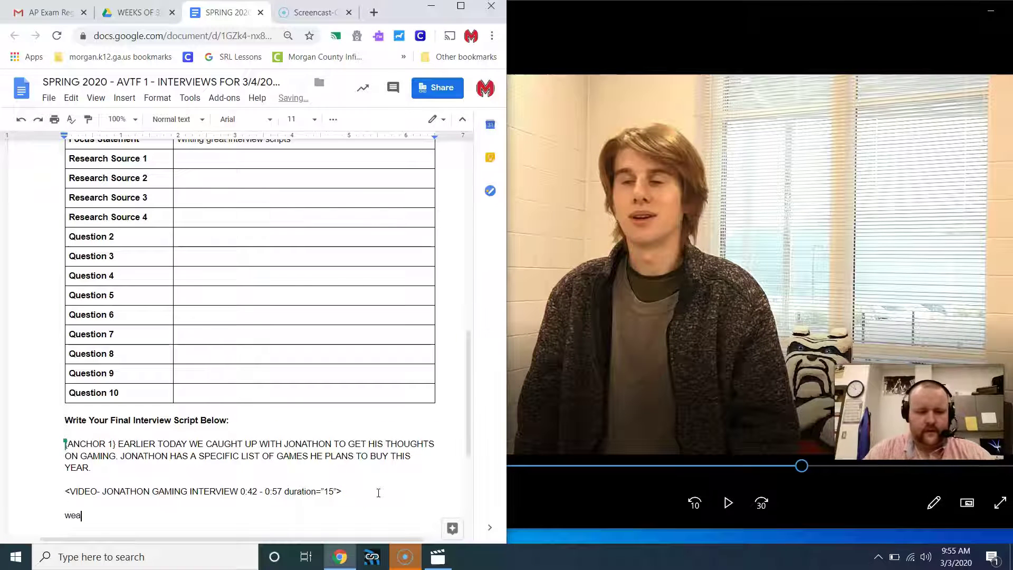
key(Home)
key(BackSpace)
key(BackSpace)
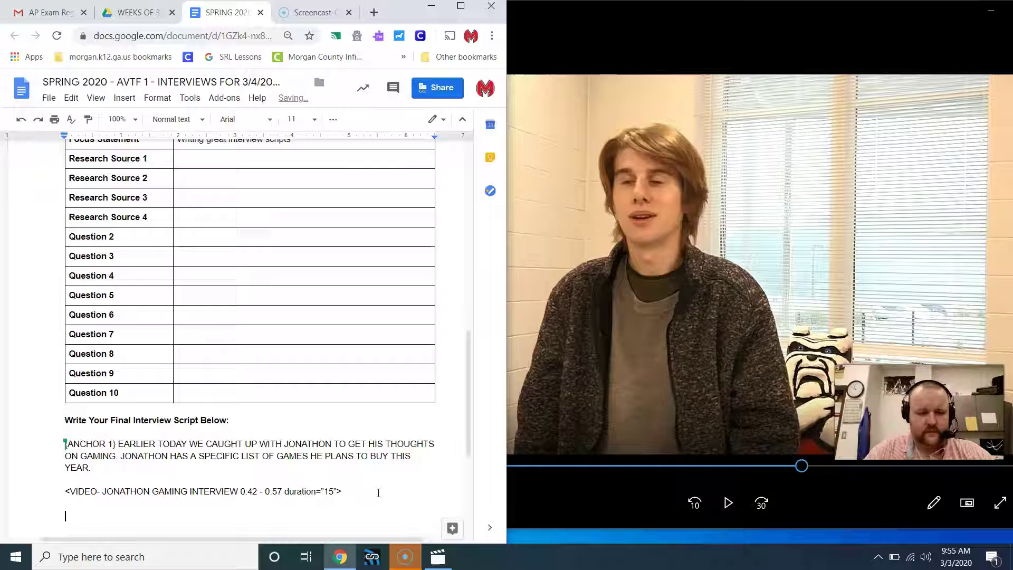
text(WE ALSO ASKED )
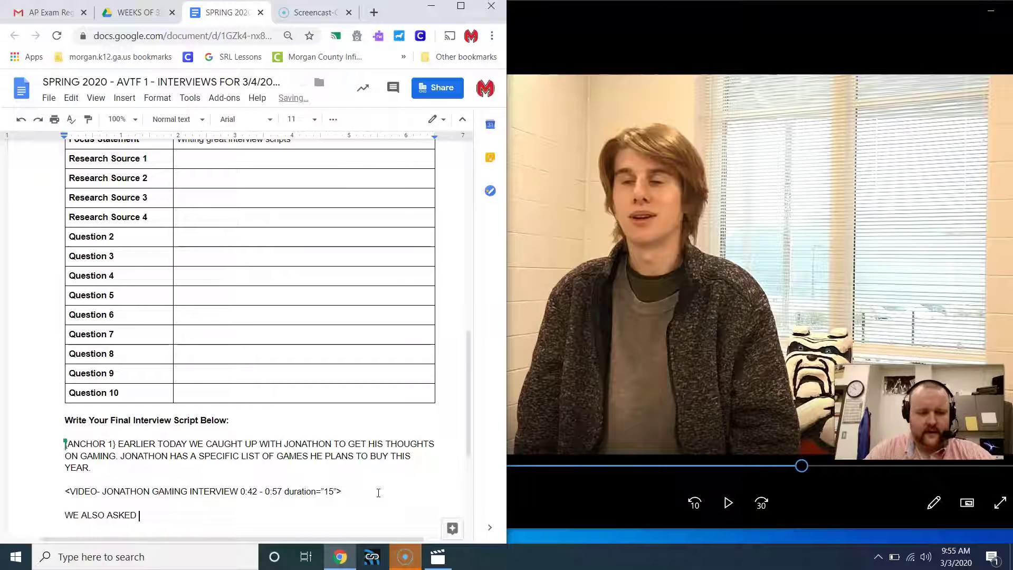
text(JONOTHAN )
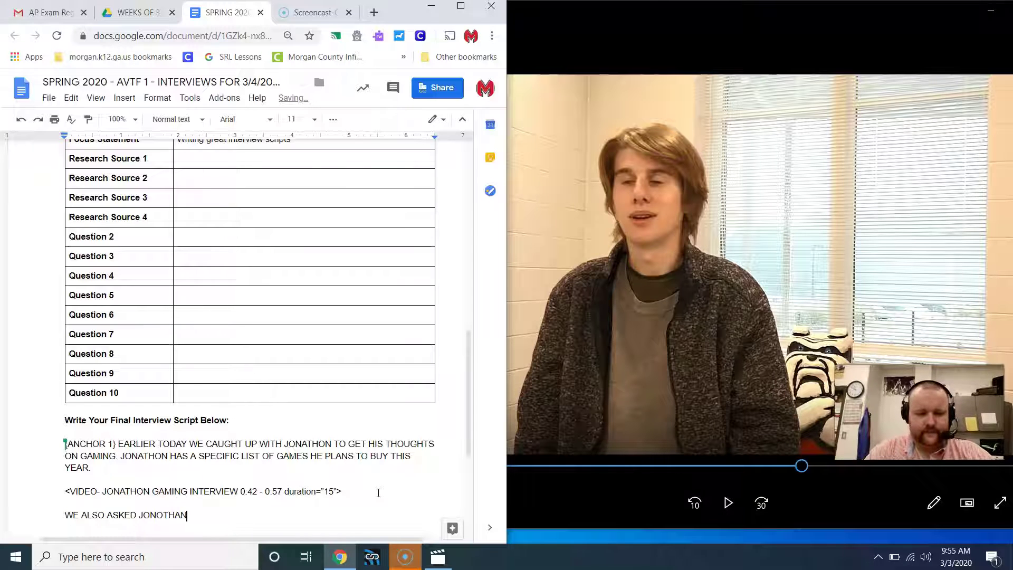
text(ABOUT HIS FA)
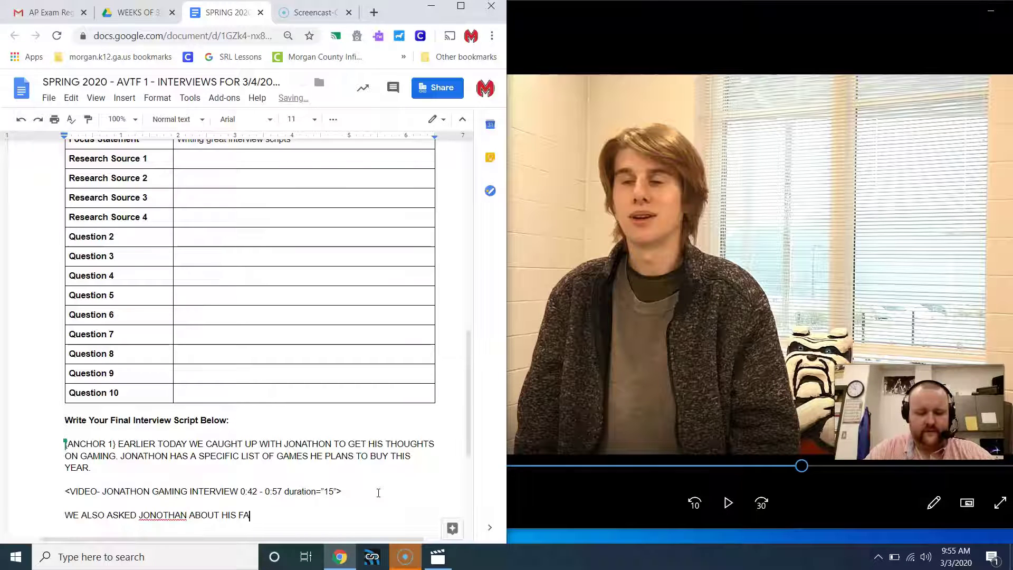
text(VORITE KIND OF )
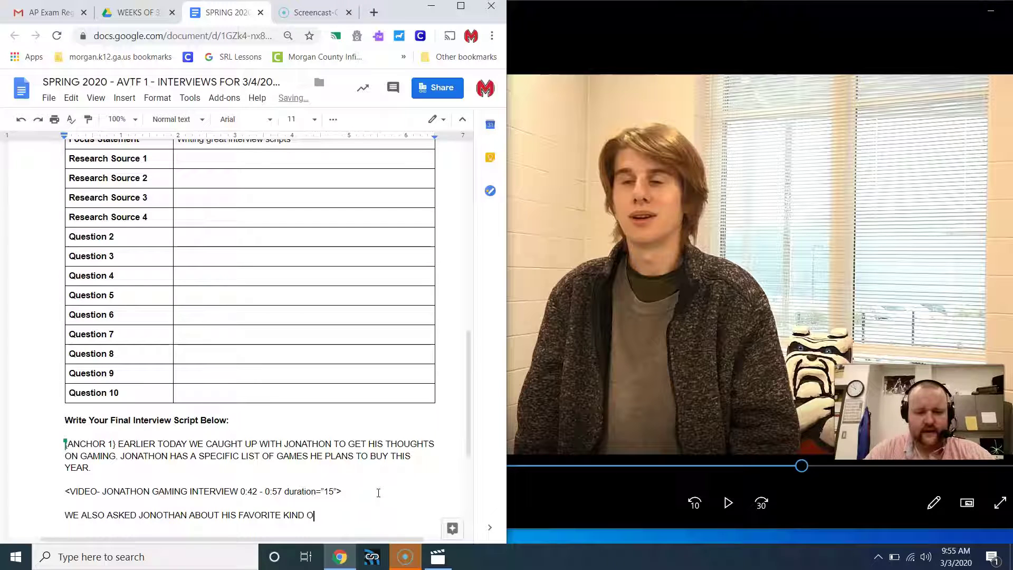
text(GAME)
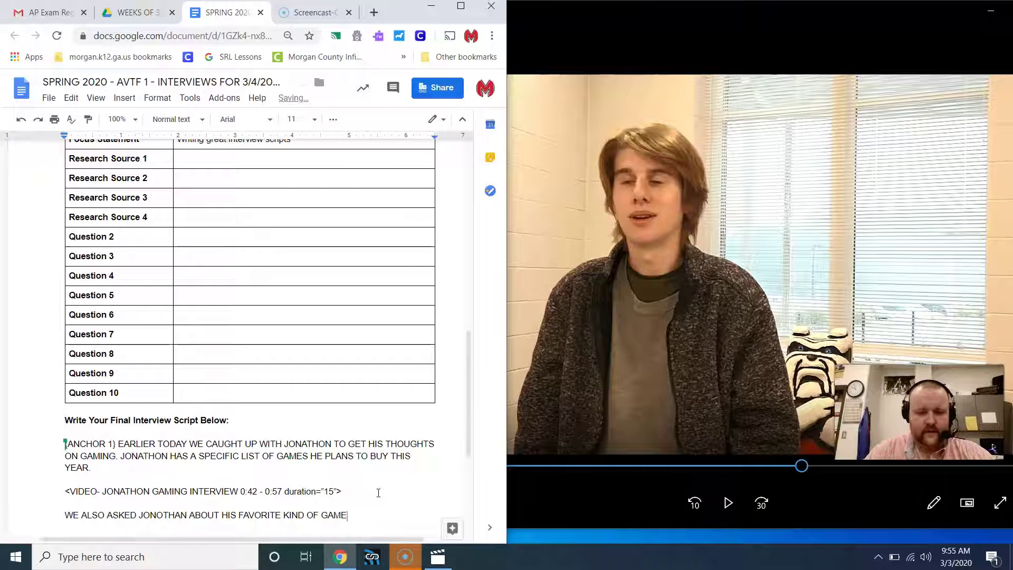
Begin the second VIDEO tag naming the GAMING INTERVIEW on a new line.
key(Return)
key(Return)
text(IDEO)
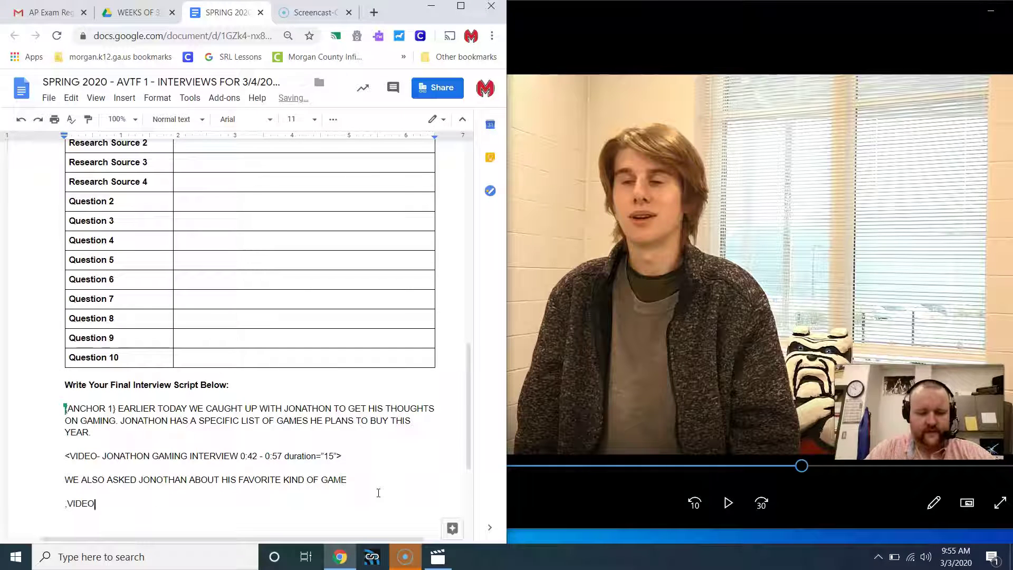
key(BackSpace)
key(BackSpace)
key(BackSpace)
text(,<)
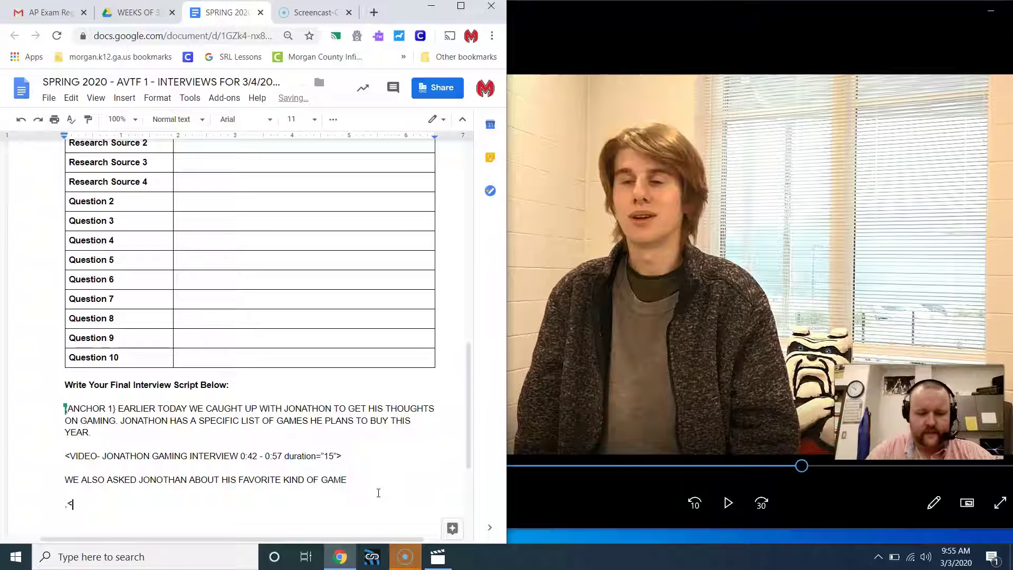
text(VIDEO - J)
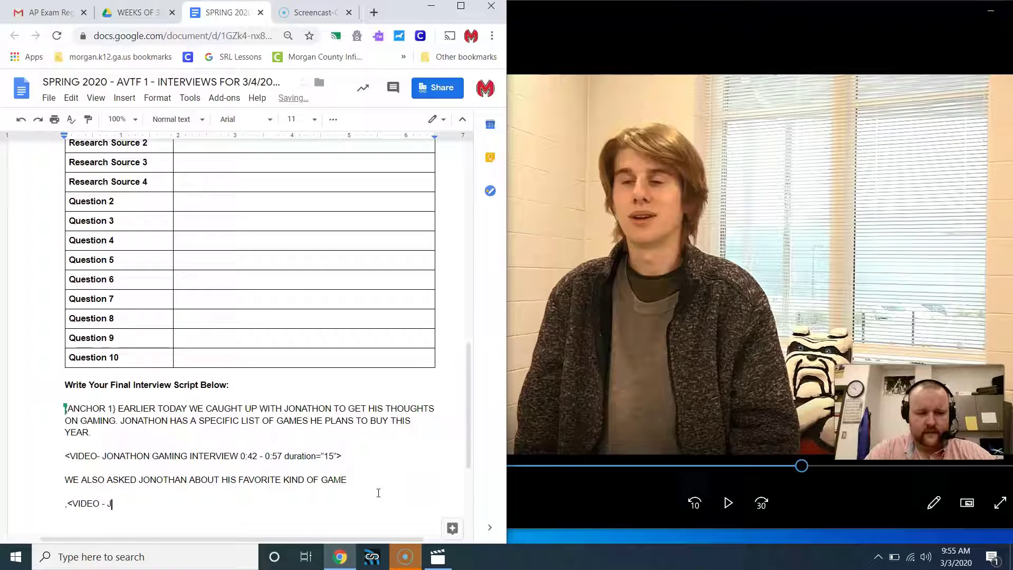
text(ON)
text(THON)
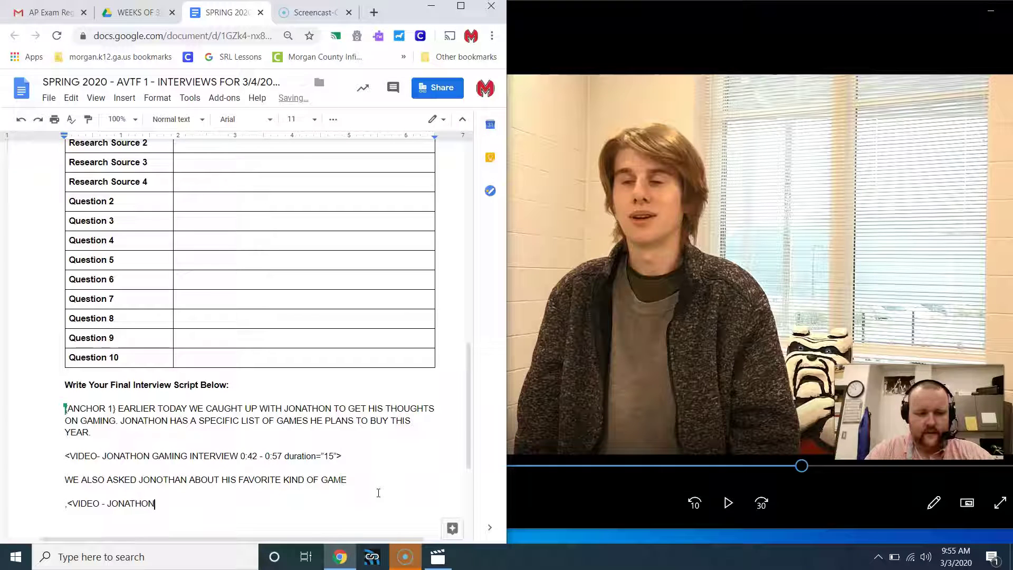
text(AMING INTERIVEW)
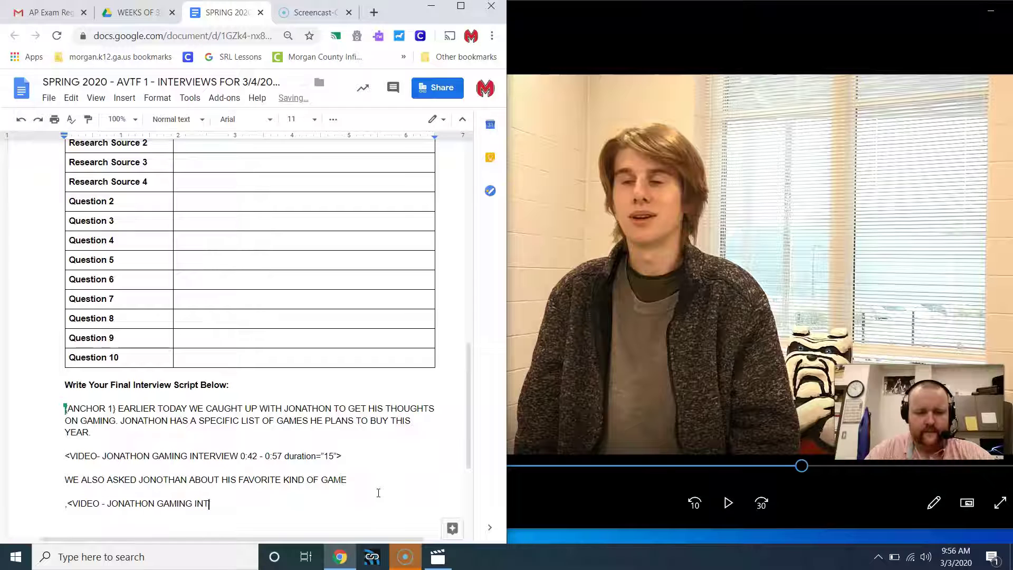
key(BackSpace)
key(BackSpace)
key(BackSpace)
key(BackSpace)
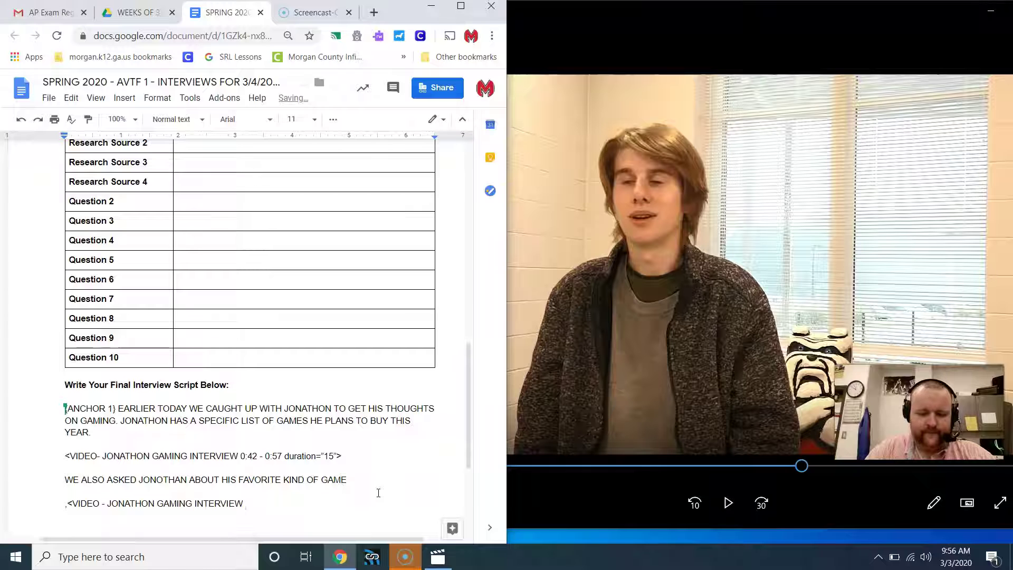
Enter 1:09 as the second VIDEO tag's start time, then resume the interview to find its end.
click(728, 27)
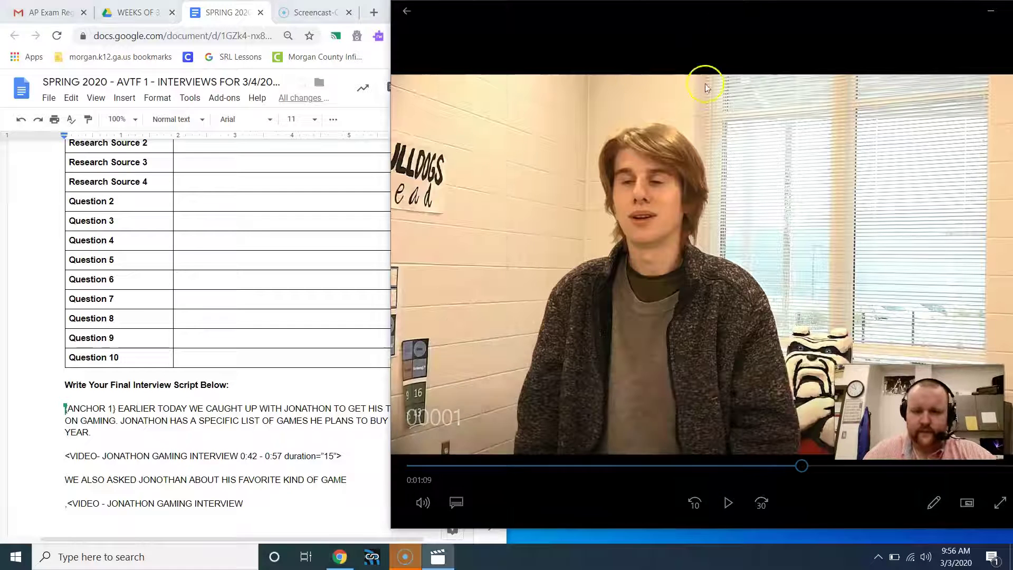
click(291, 488)
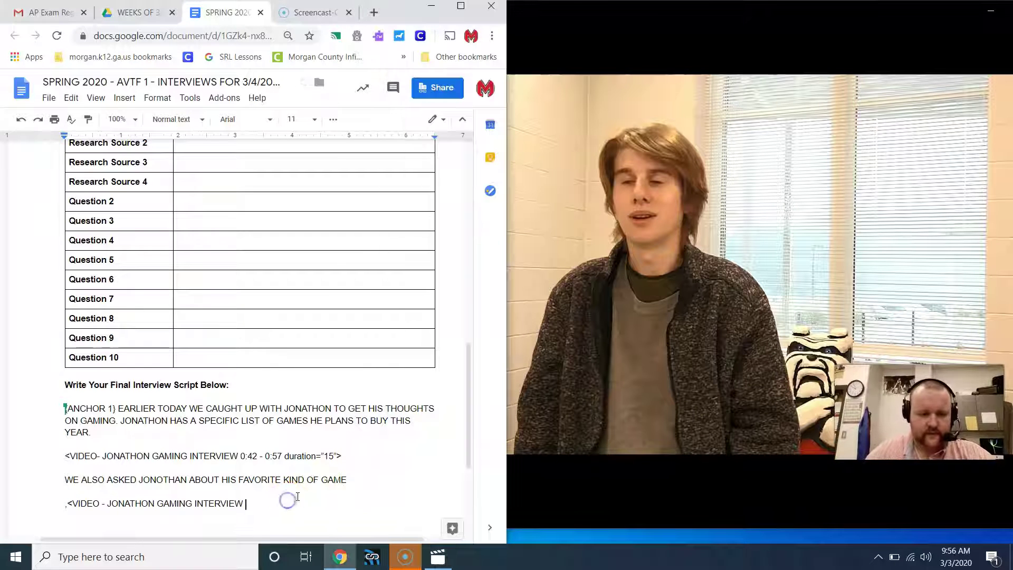
text(1:09-)
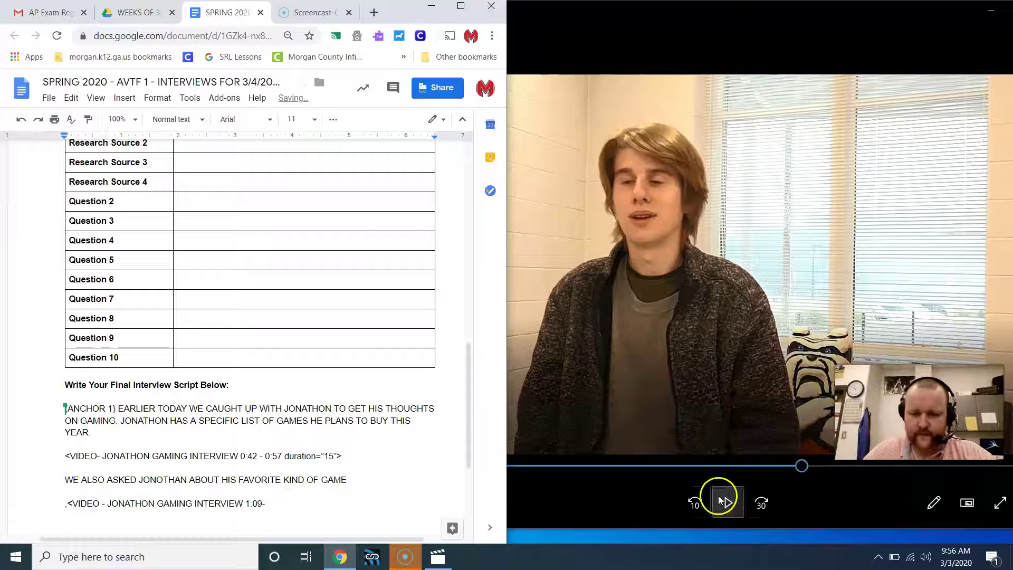
click(718, 496)
mouse_move(714, 496)
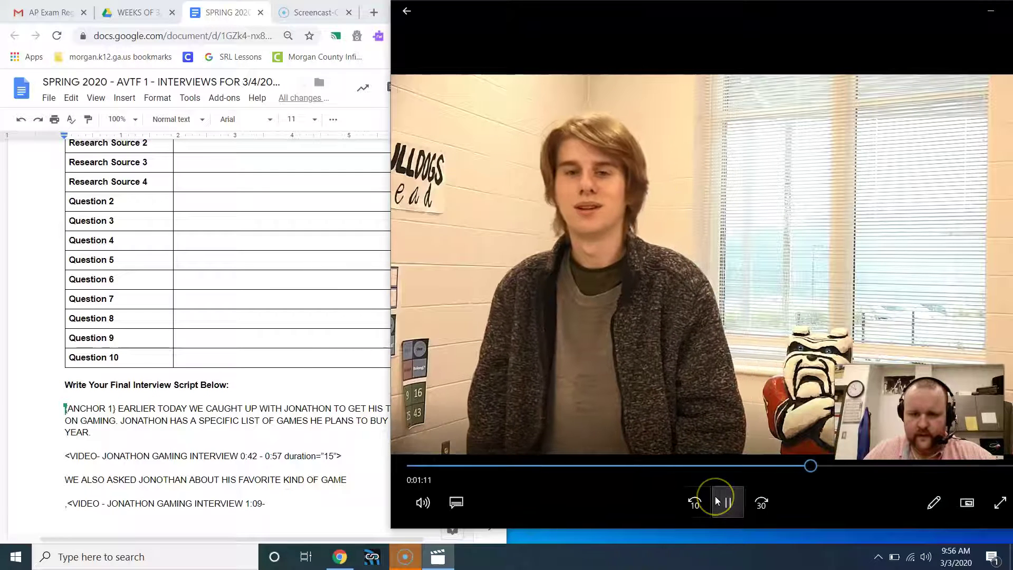
click(722, 501)
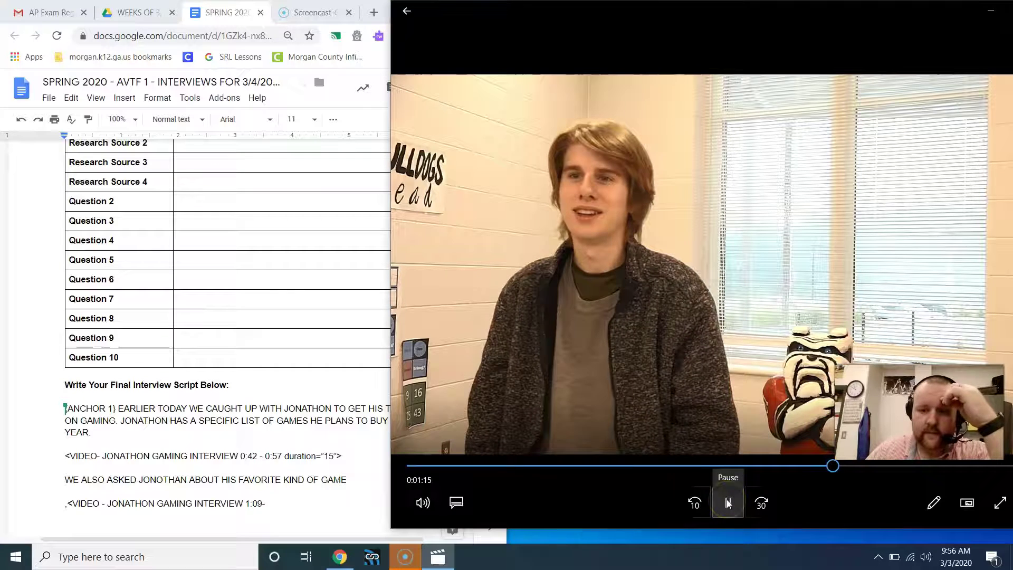
Pause at 1:18 and complete the tag as 1:09- 1:18 duration="9", removing the stray comma.
click(728, 503)
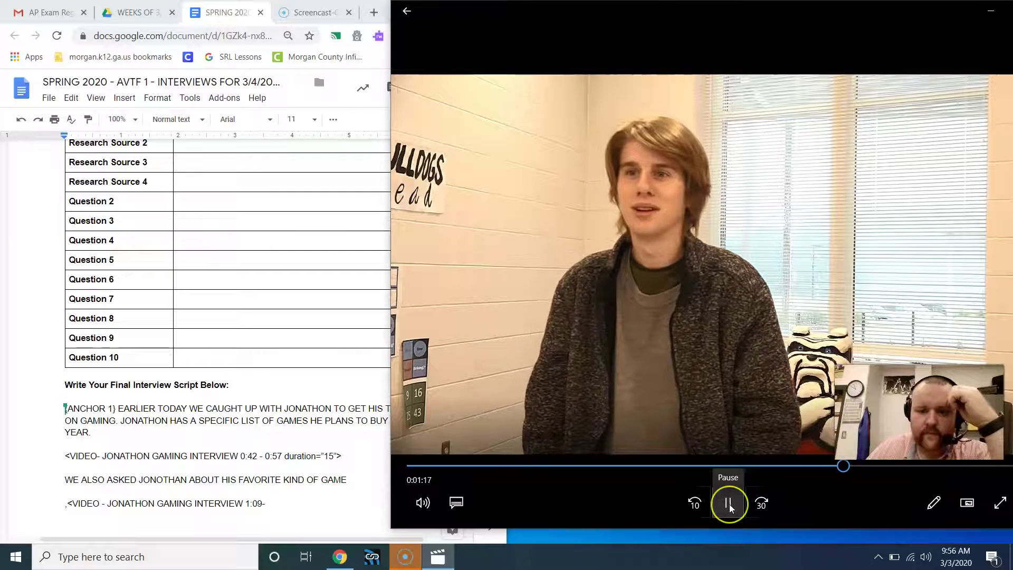
click(327, 502)
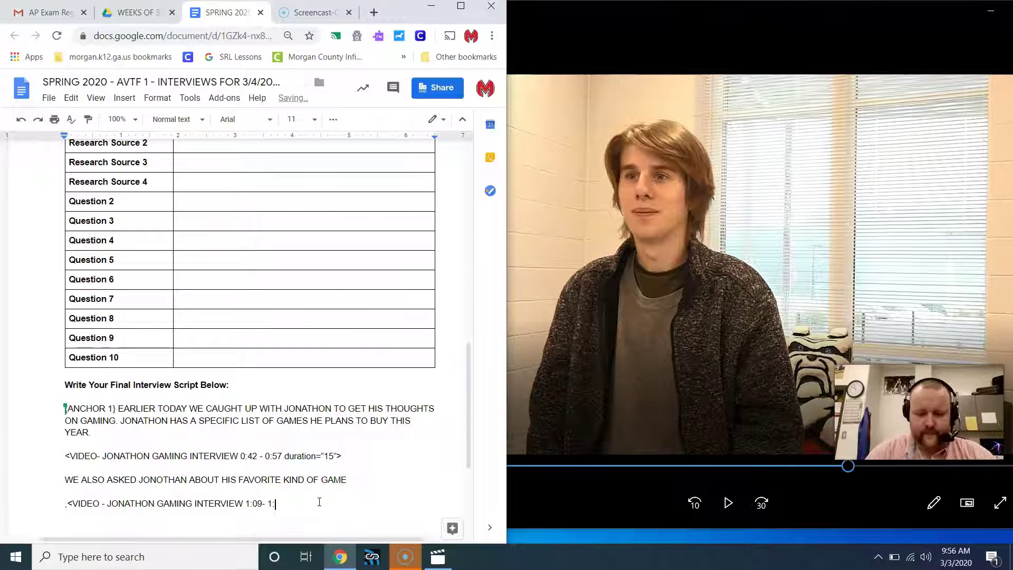
text(18 duration)
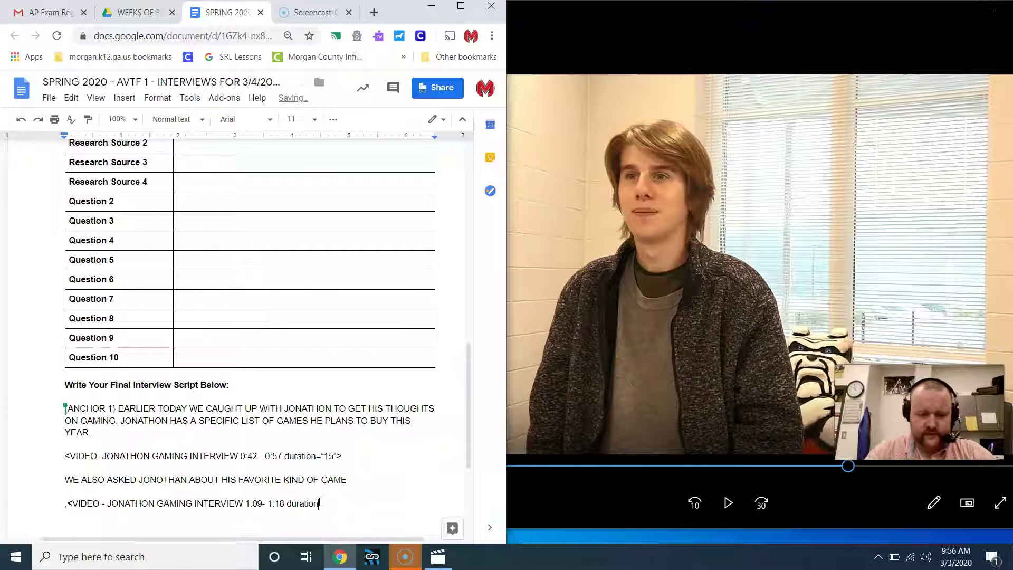
text(=)
text(9”>)
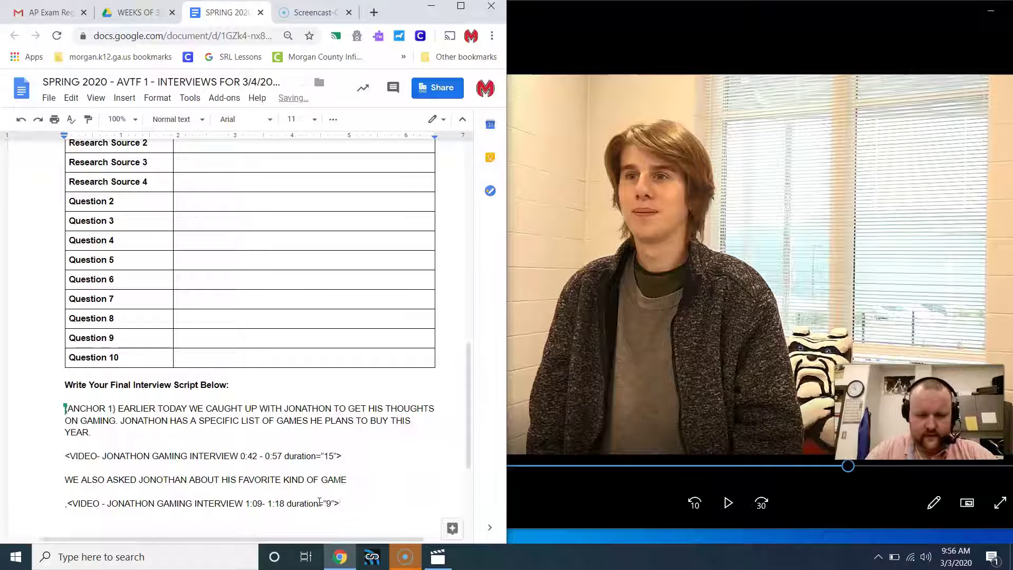
key(Return)
key(Return)
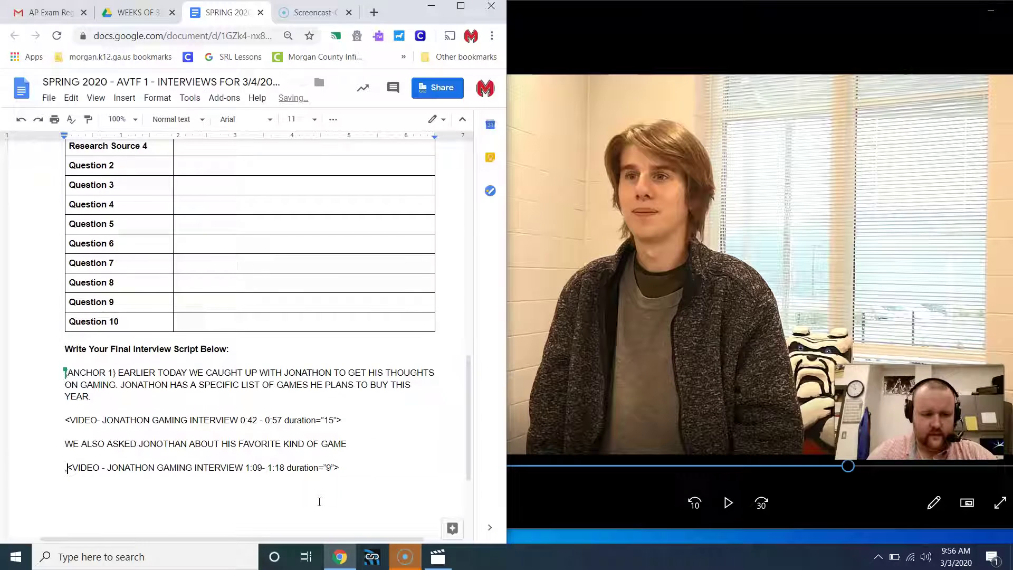
key(BackSpace)
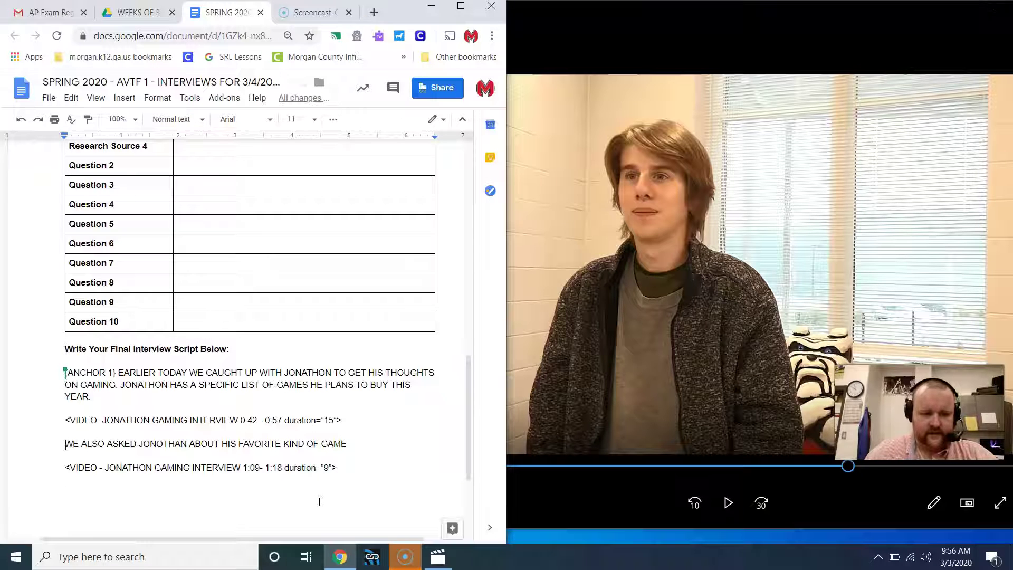
Add the {ANCHOR 1} label on a new line below the second video tag.
text({anchor)
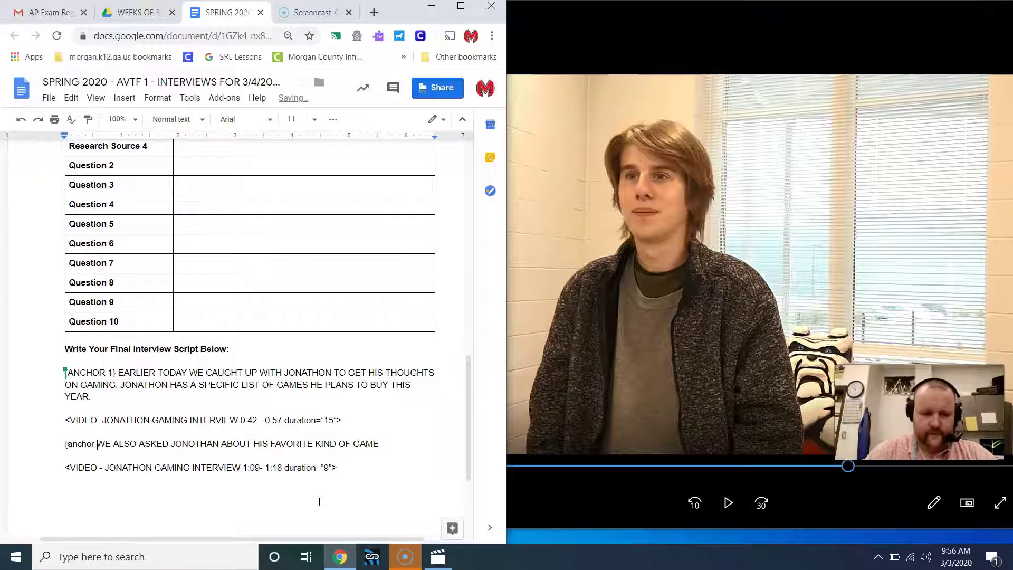
key(BackSpace)
key(BackSpace)
key(BackSpace)
key(BackSpace)
text(ANCHOR 1)
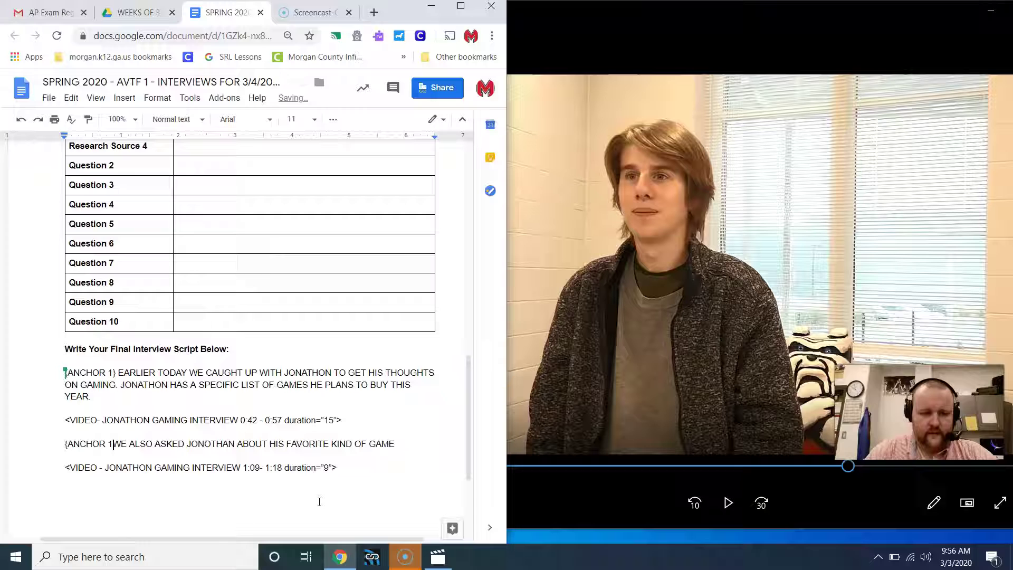
text(})
key(Down)
key(Down)
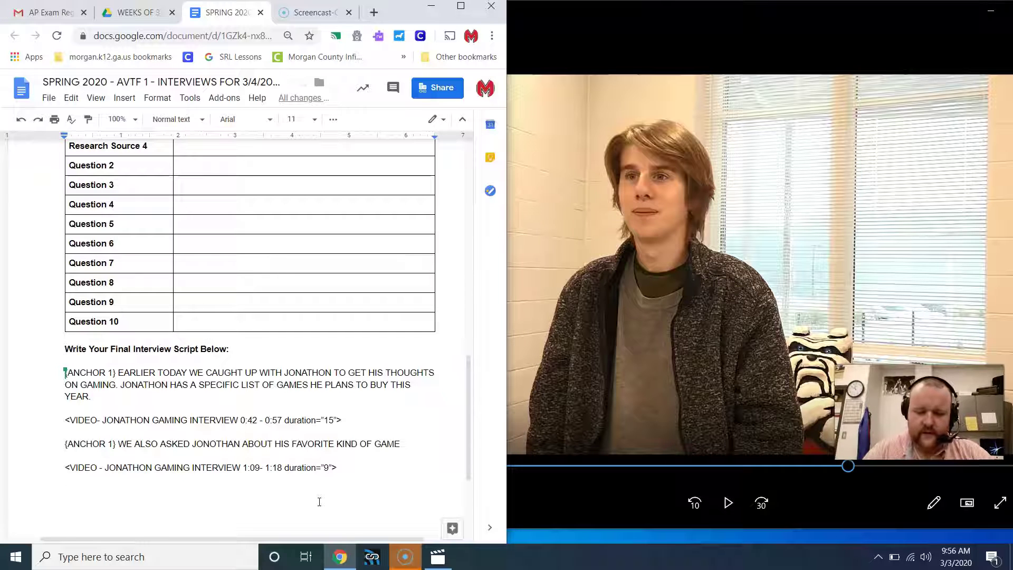
text({ANCHOR 1)
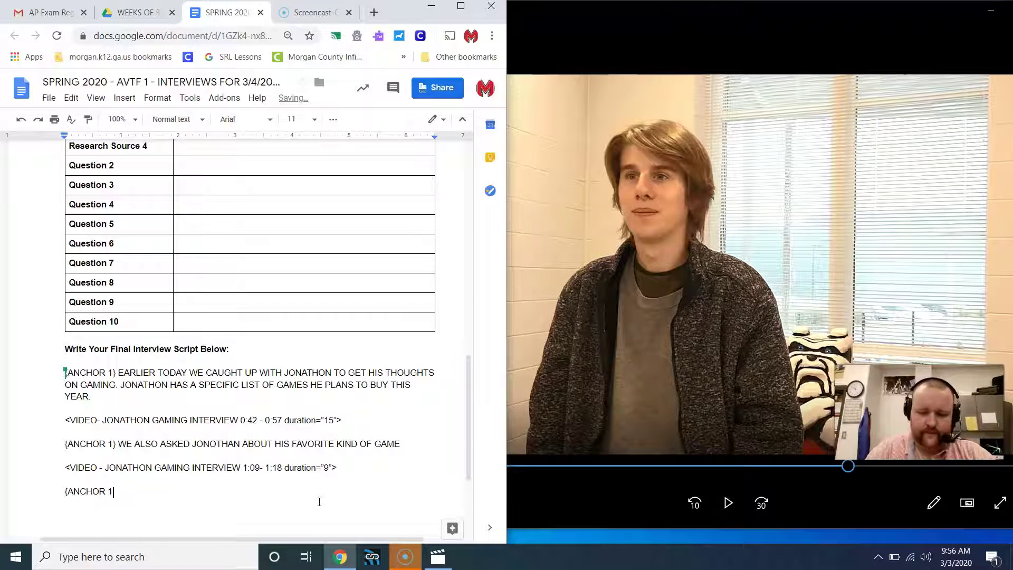
text(THAT)
key(BackSpace)
key(BackSpace)
key(BackSpace)
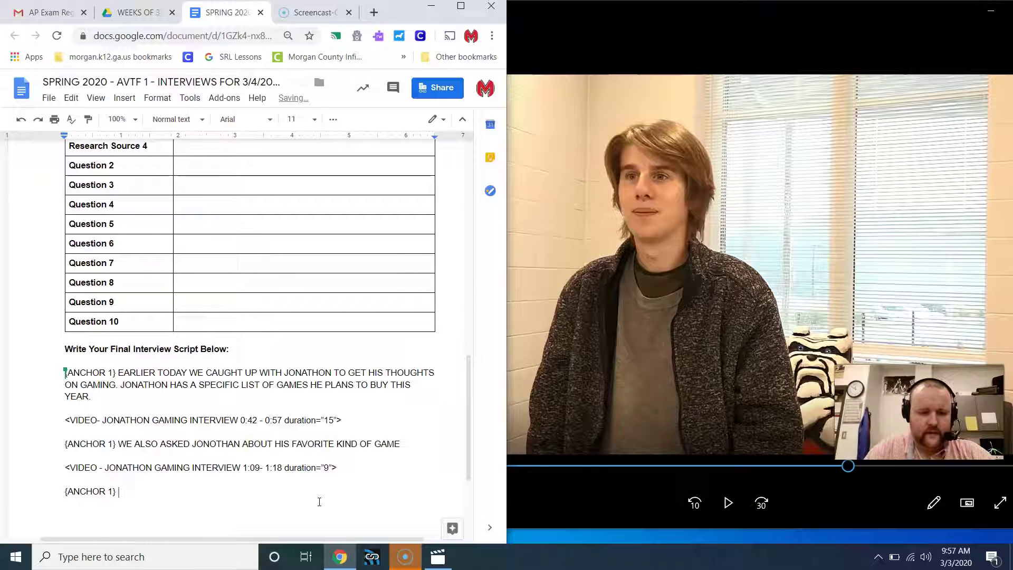
Write the line urging gamers to check out the esports team playing League of Legends and Fortnite.
text(IF YOU )
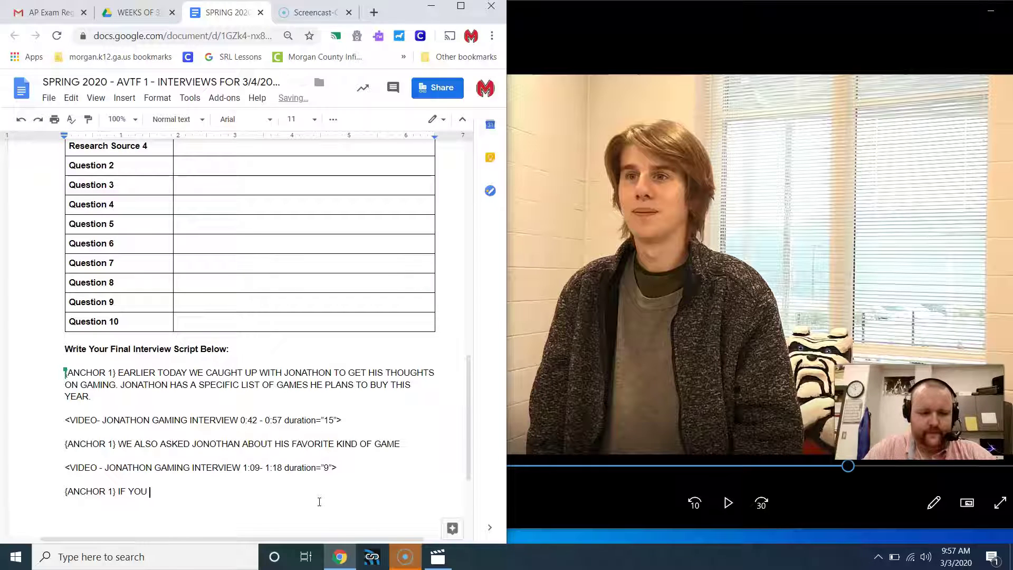
text(ARE INTO GAM)
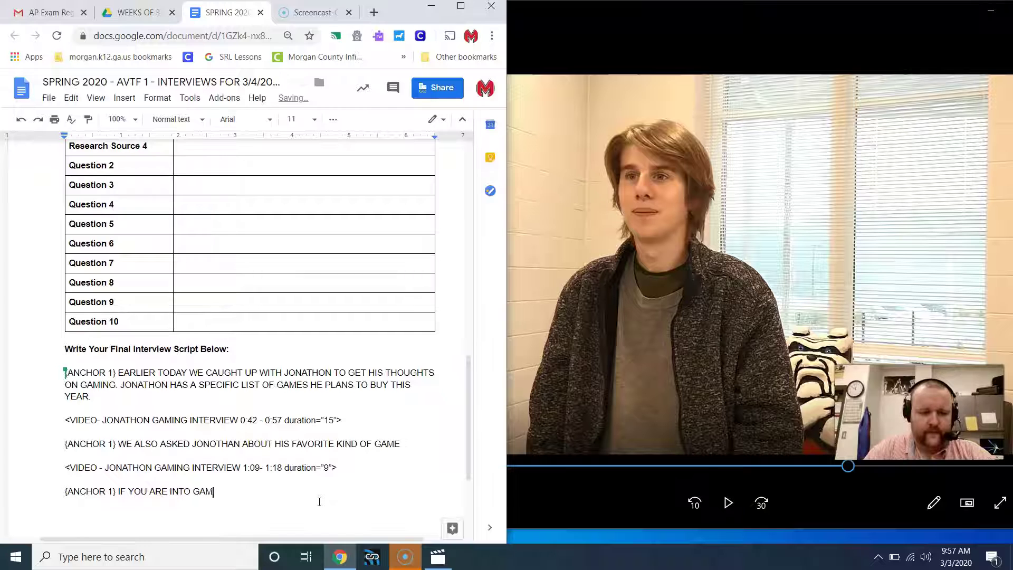
text(ES YOU SHOULD CERTAINT CHE)
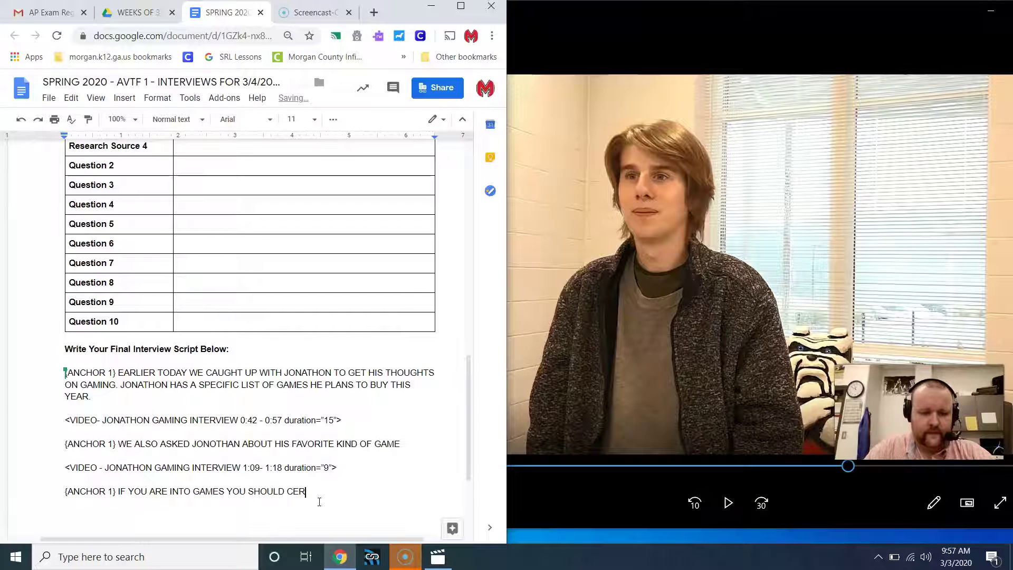
key(BackSpace)
key(BackSpace)
key(BackSpace)
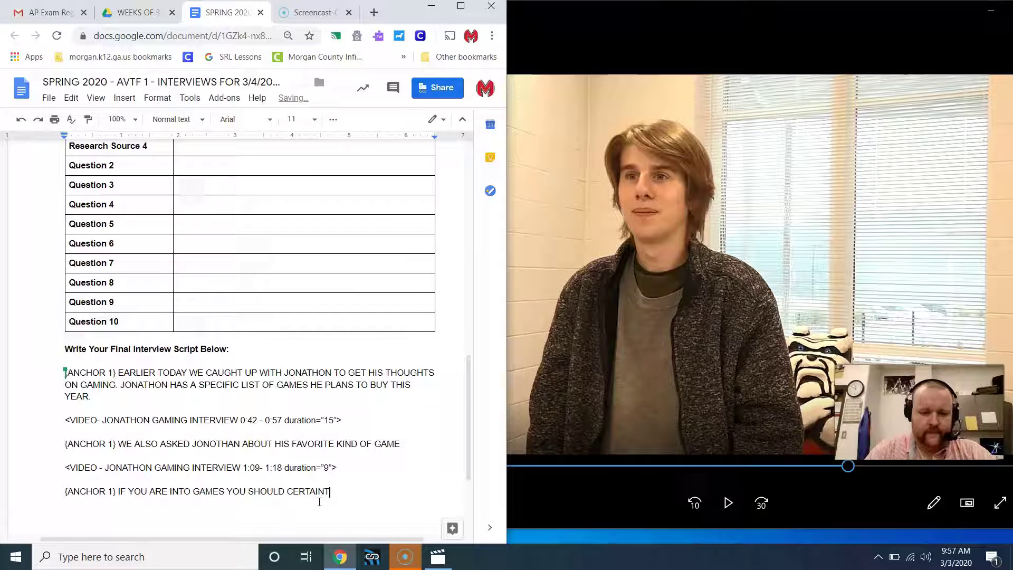
text(LY CHECK OUT THE G)
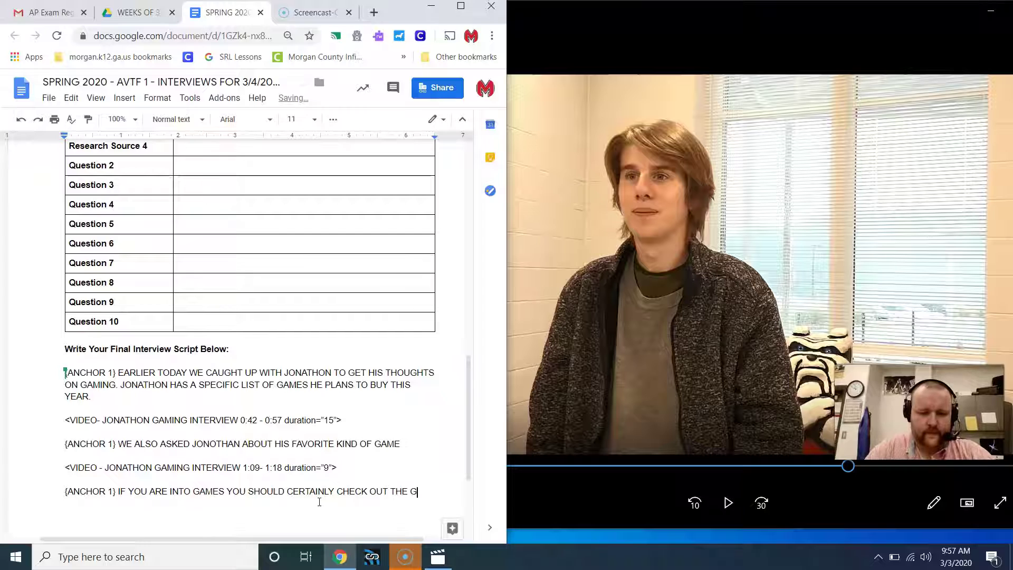
key(BackSpace)
text(ESPORTS TE)
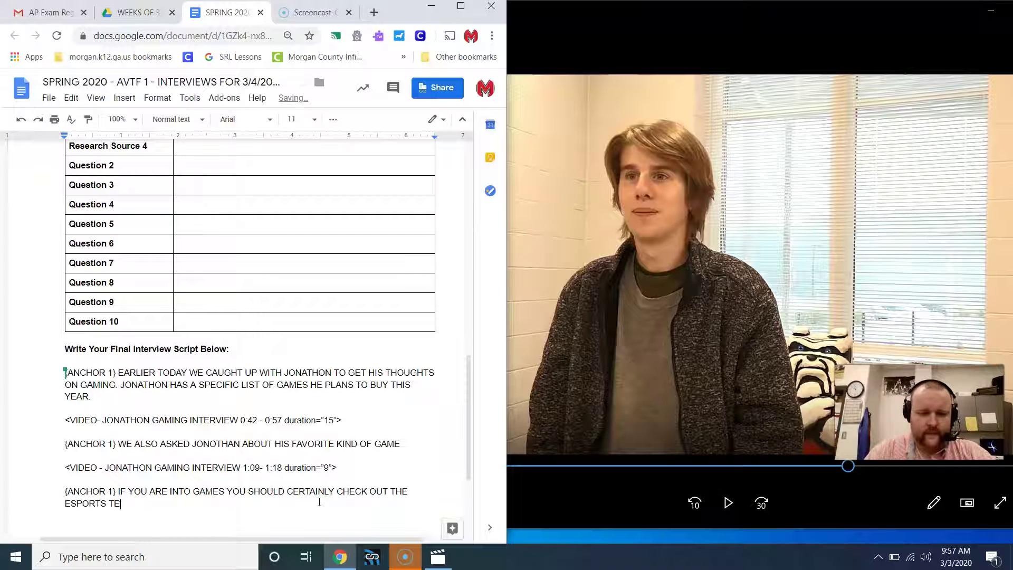
text(AM)
text(. THEY COM)
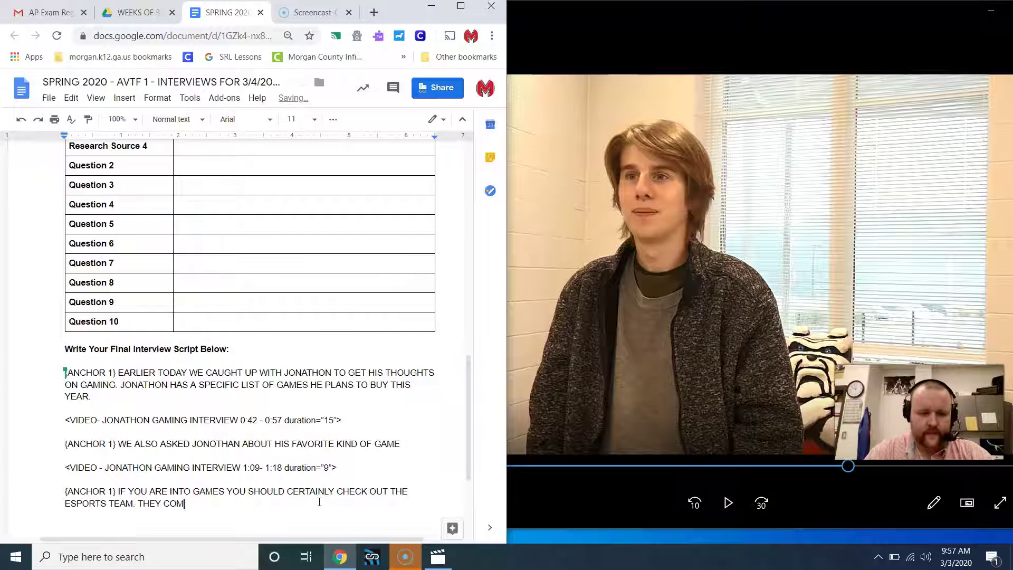
text(PETE IN LEAGUE)
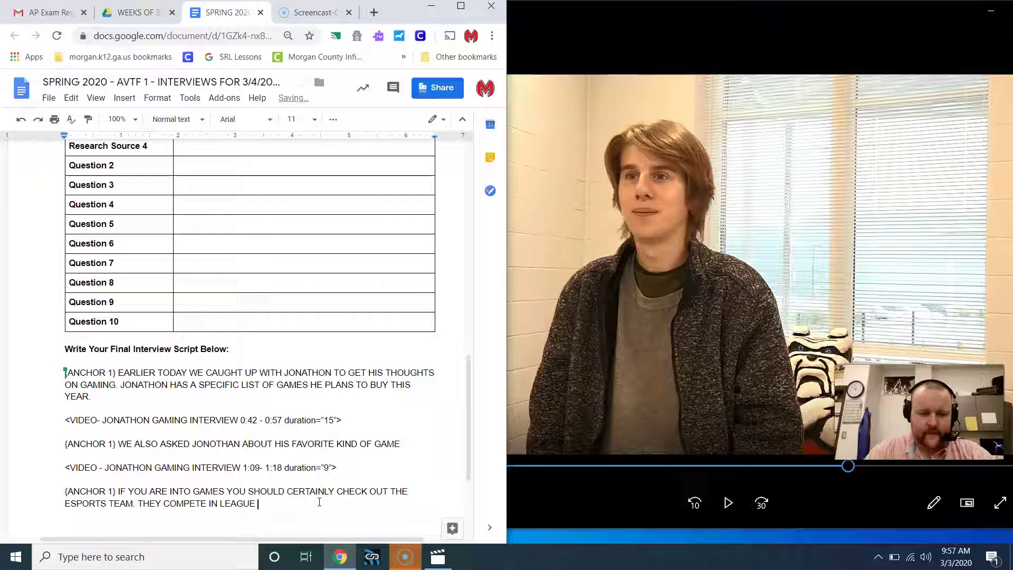
text(OF LEGENDS )
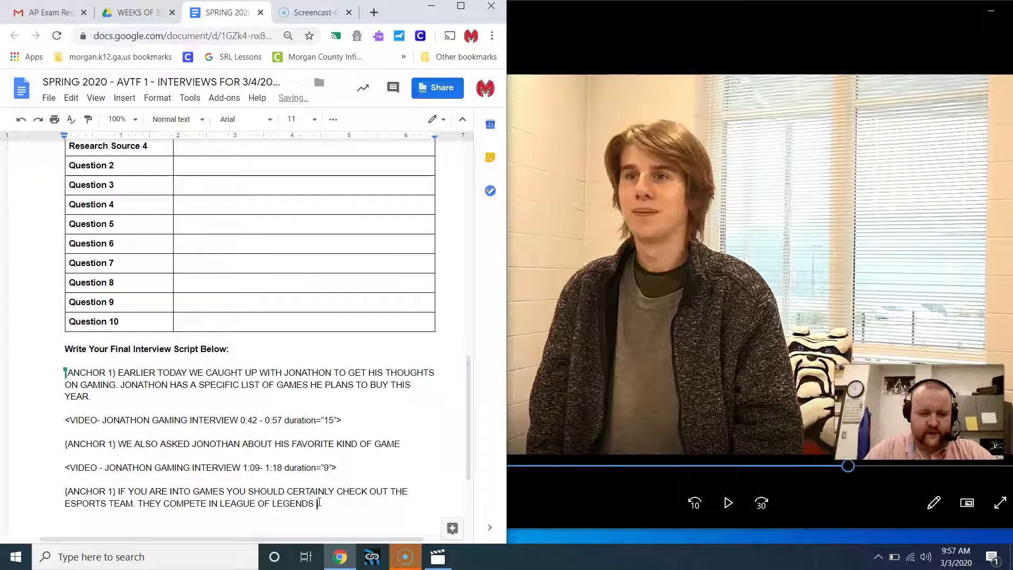
text(AND FORTNIT)
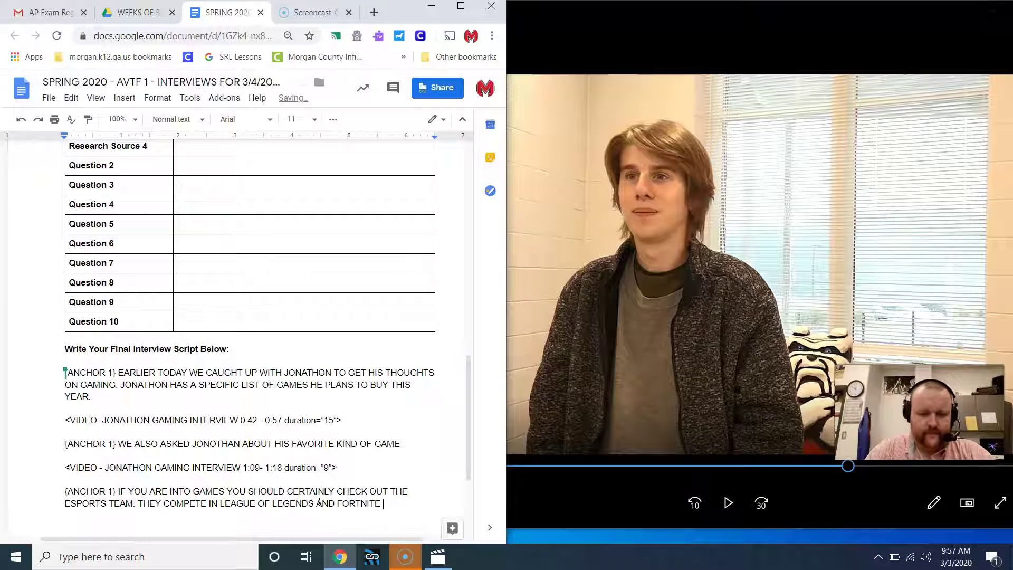
text(EAC)
text(H TUESDAY IN)
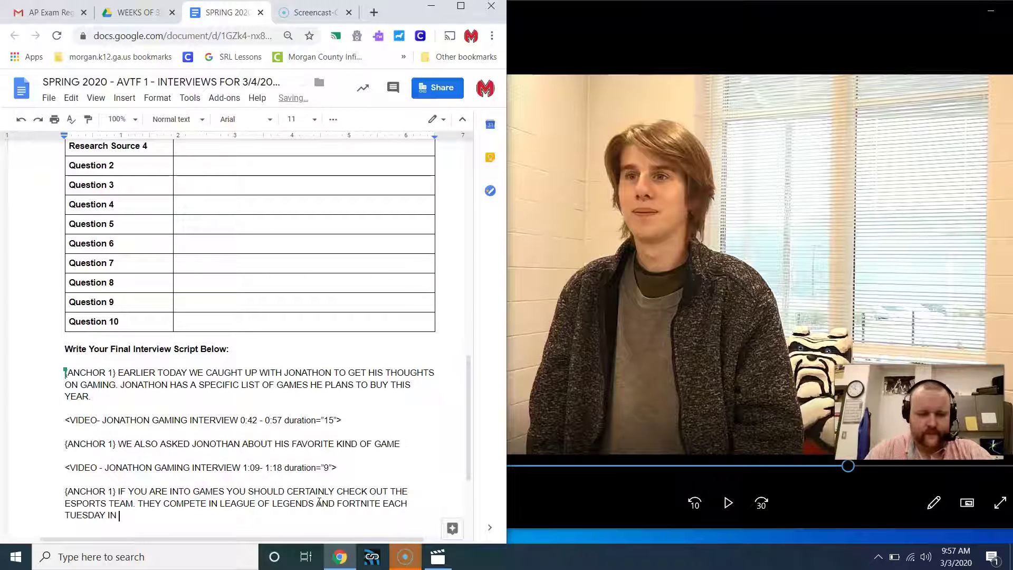
text(MR WHITE'S ROOM.)
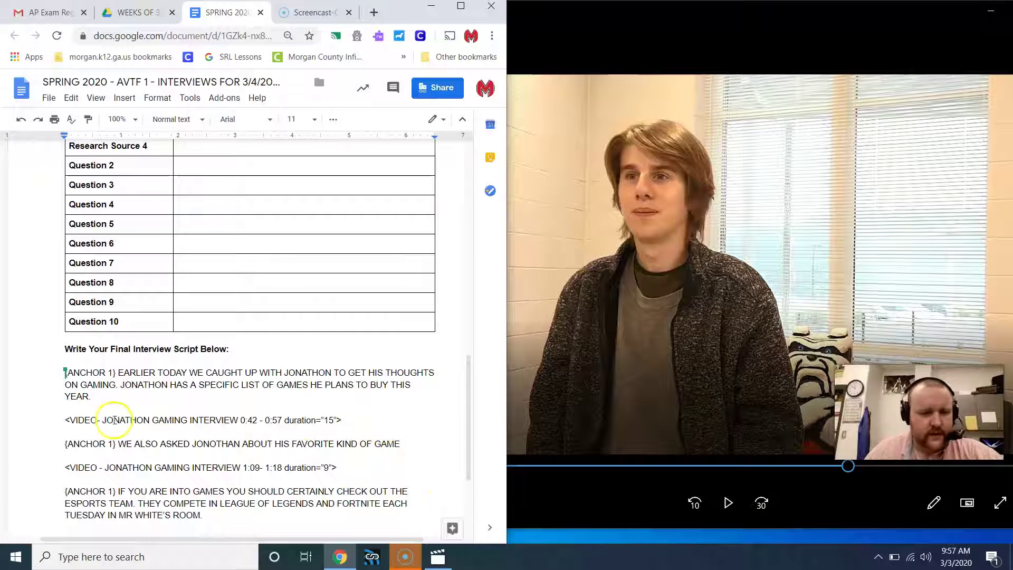
drag(240, 420, 280, 421)
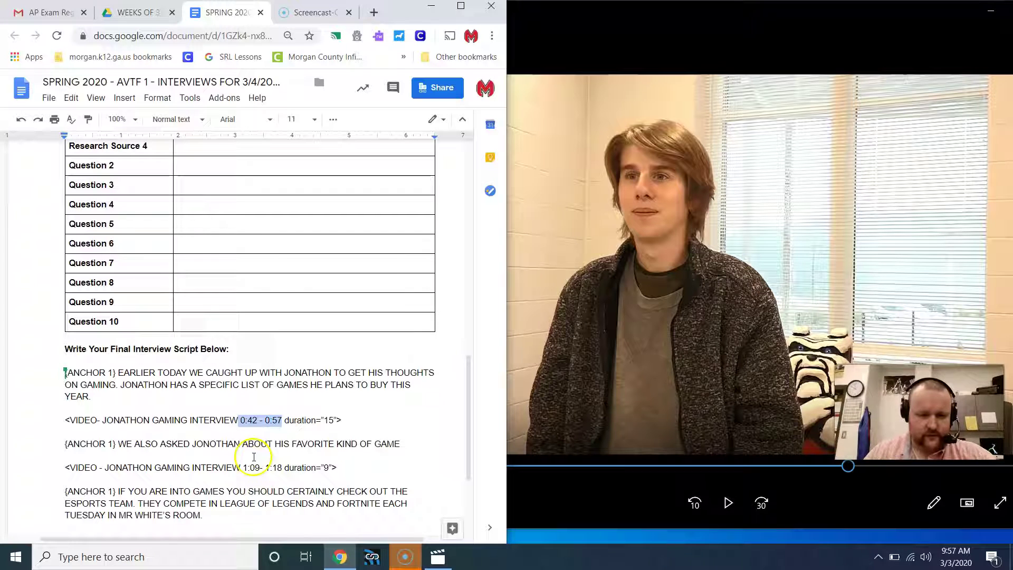
drag(242, 468, 283, 468)
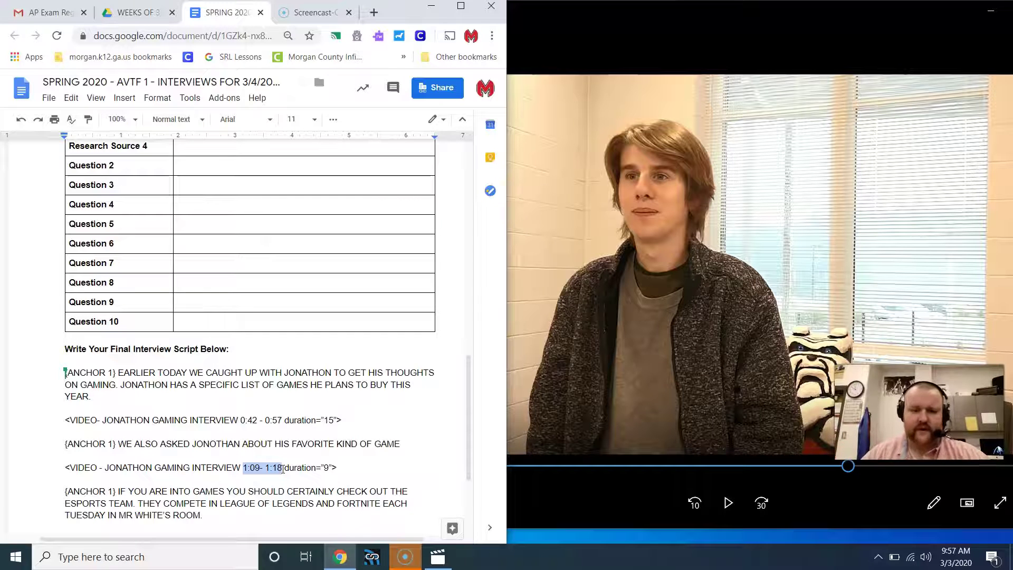
click(406, 550)
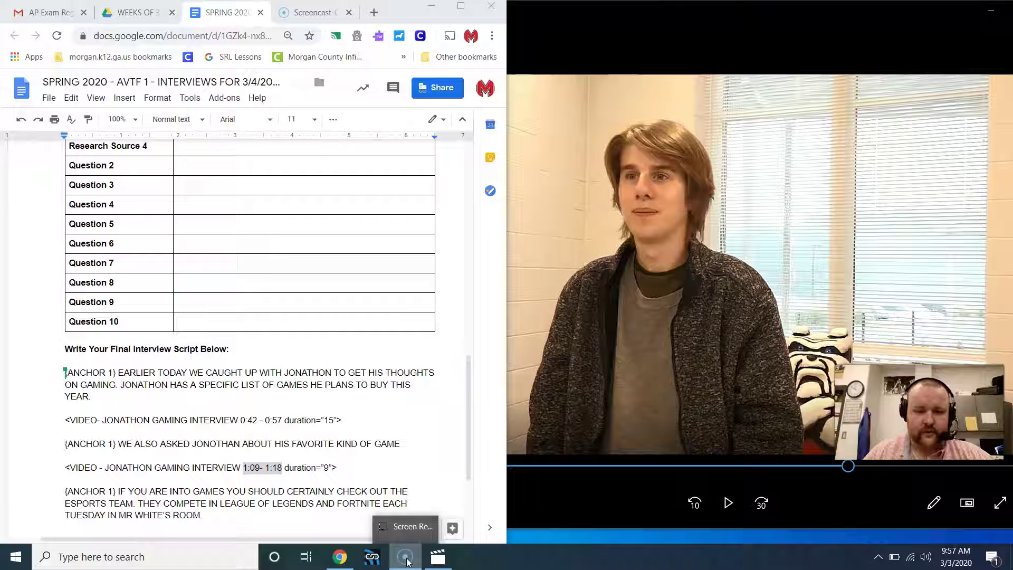
click(409, 537)
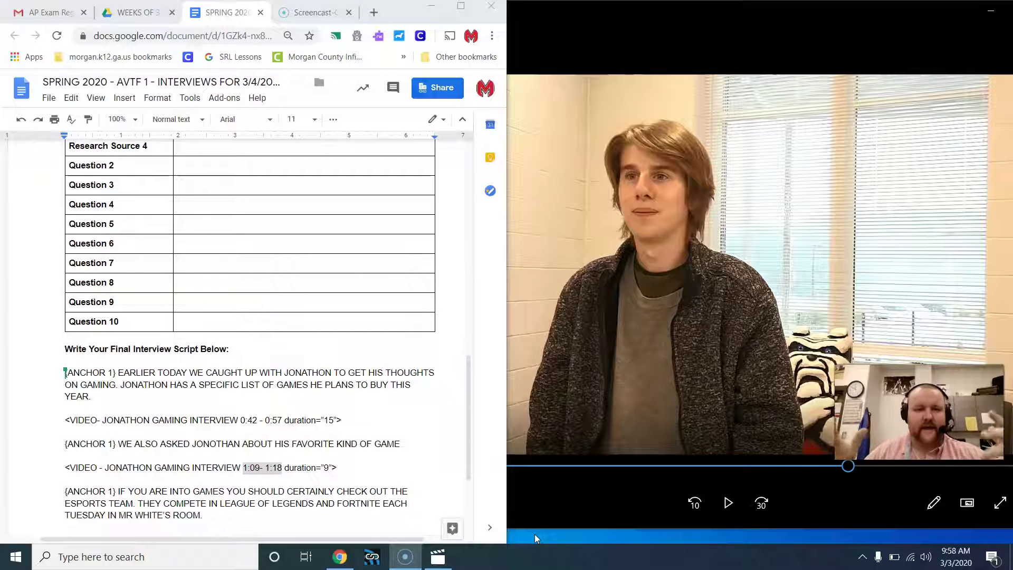
click(566, 532)
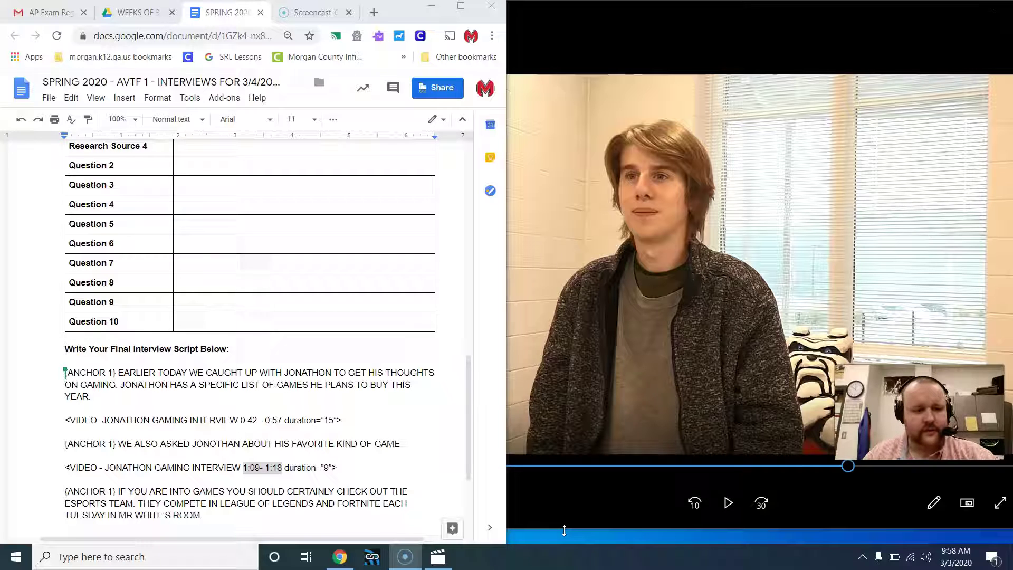
scroll(403, 411, down, 1)
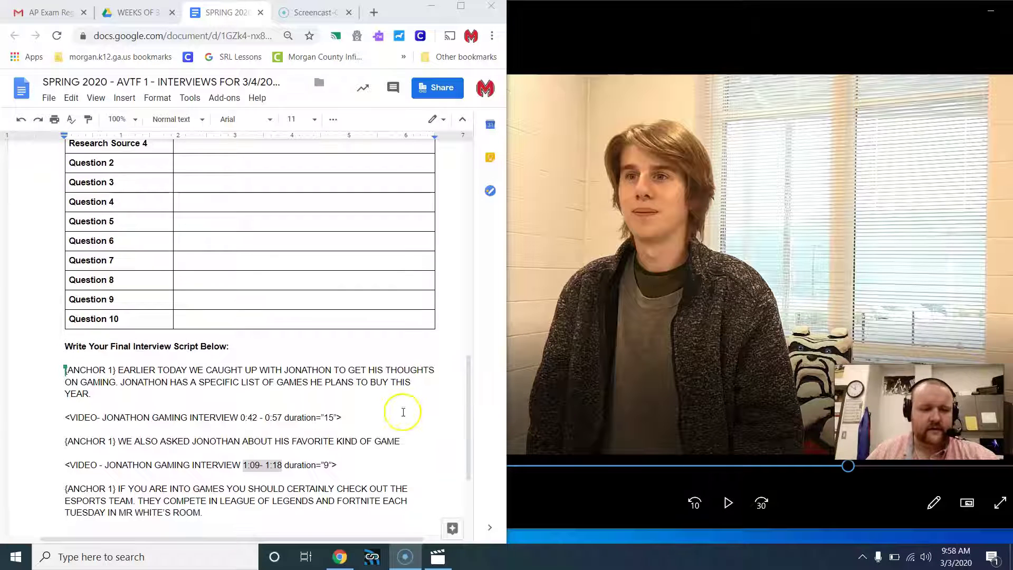
scroll(403, 412, down, 3)
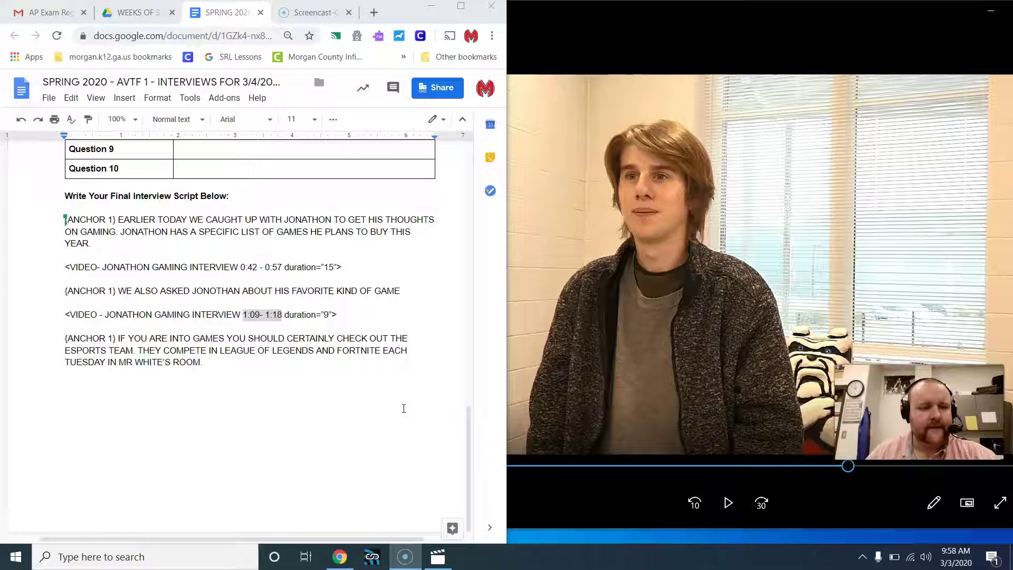
click(407, 404)
scroll(408, 404, up, 7)
scroll(408, 405, up, 5)
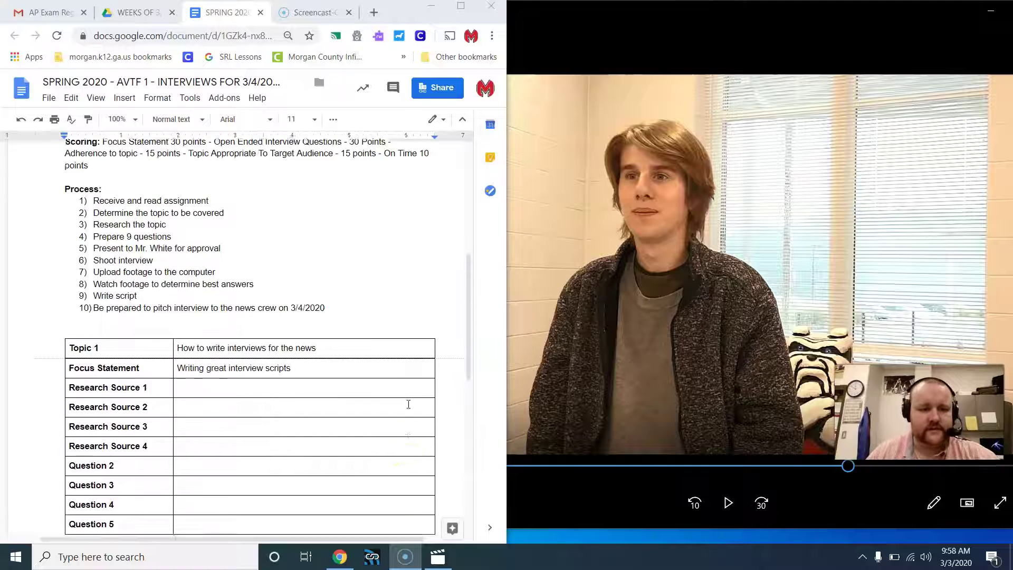
scroll(409, 404, down, 4)
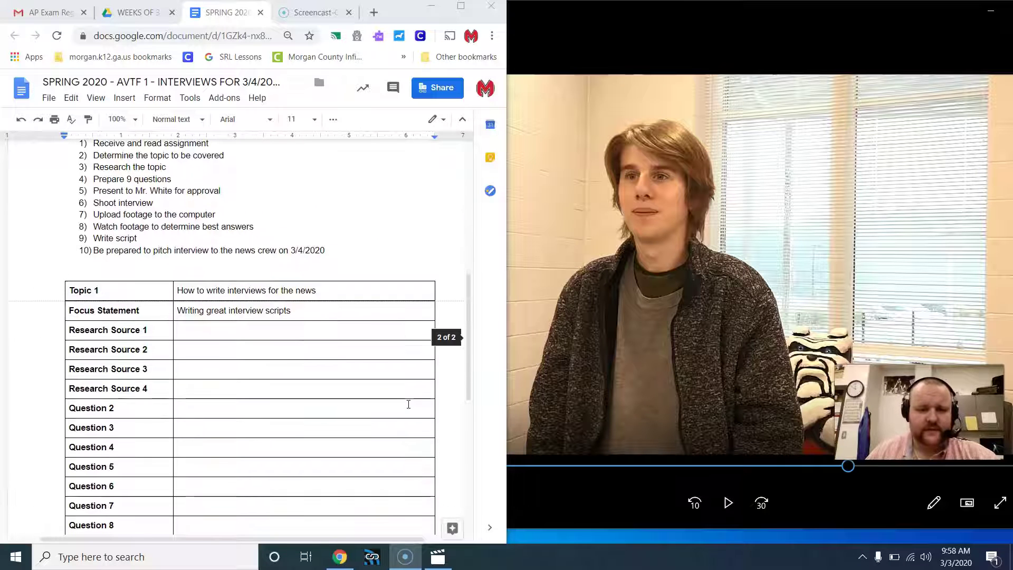
scroll(408, 404, down, 1)
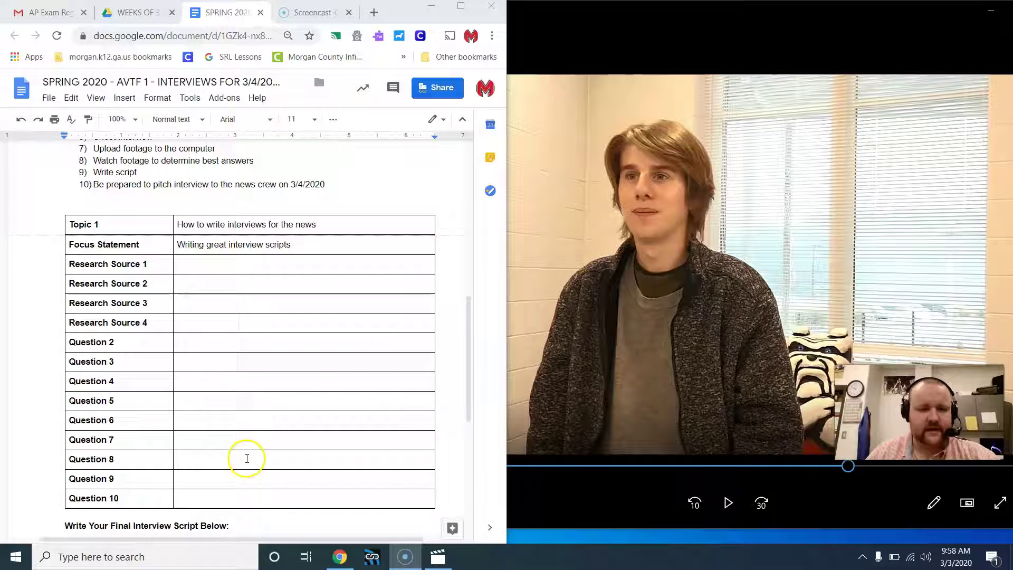